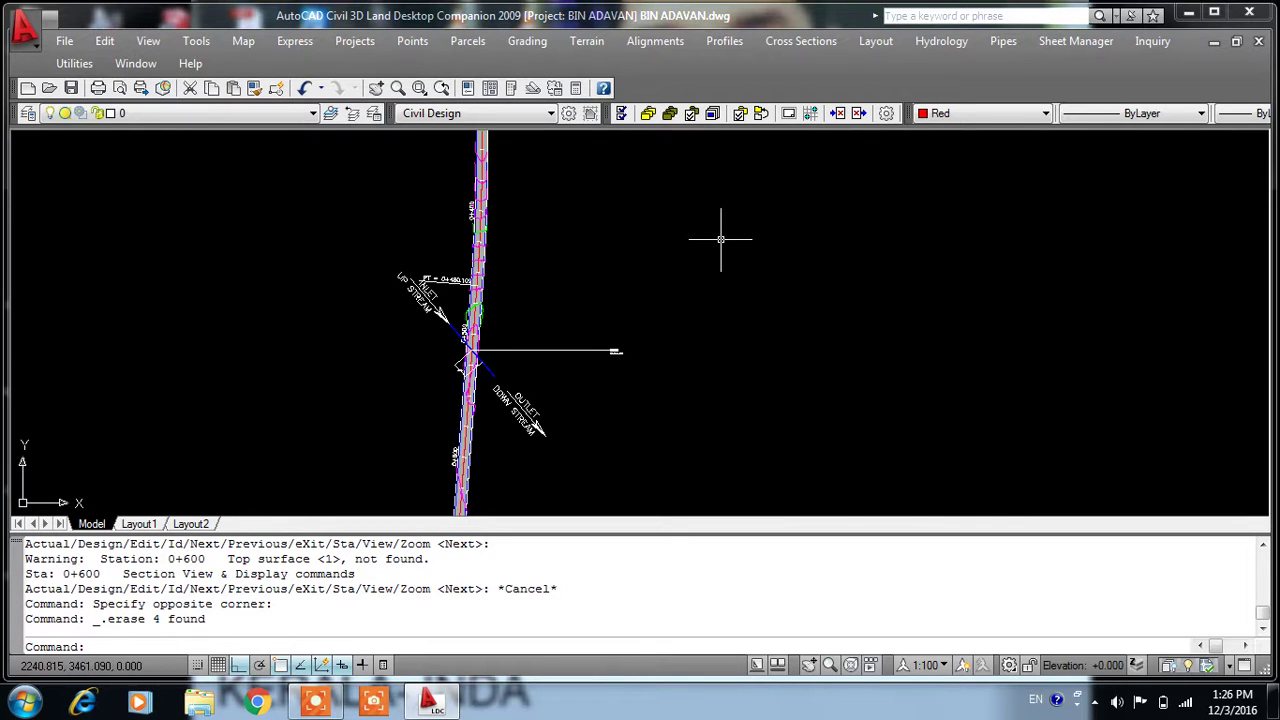
Step: Make ROAD1, spanning stations 0.000 to 1185.132, the current alignment
left_click(793, 44)
mouse_move(724, 41)
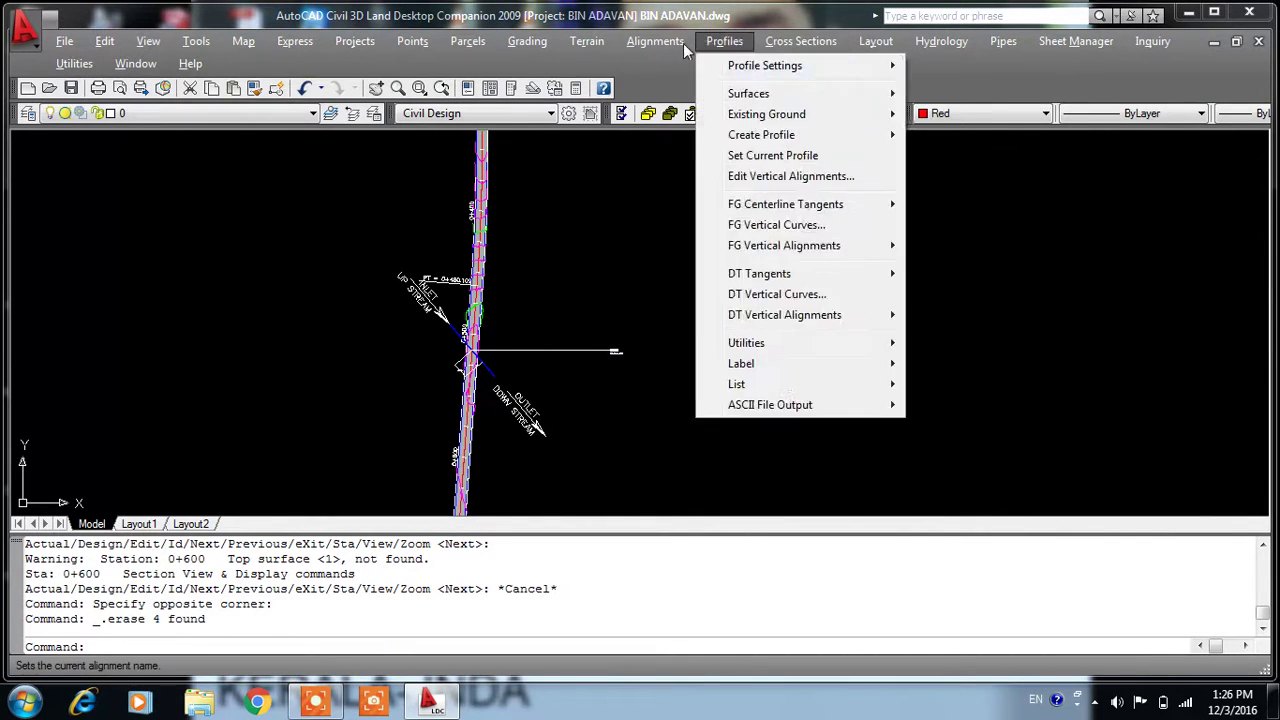
left_click(664, 64)
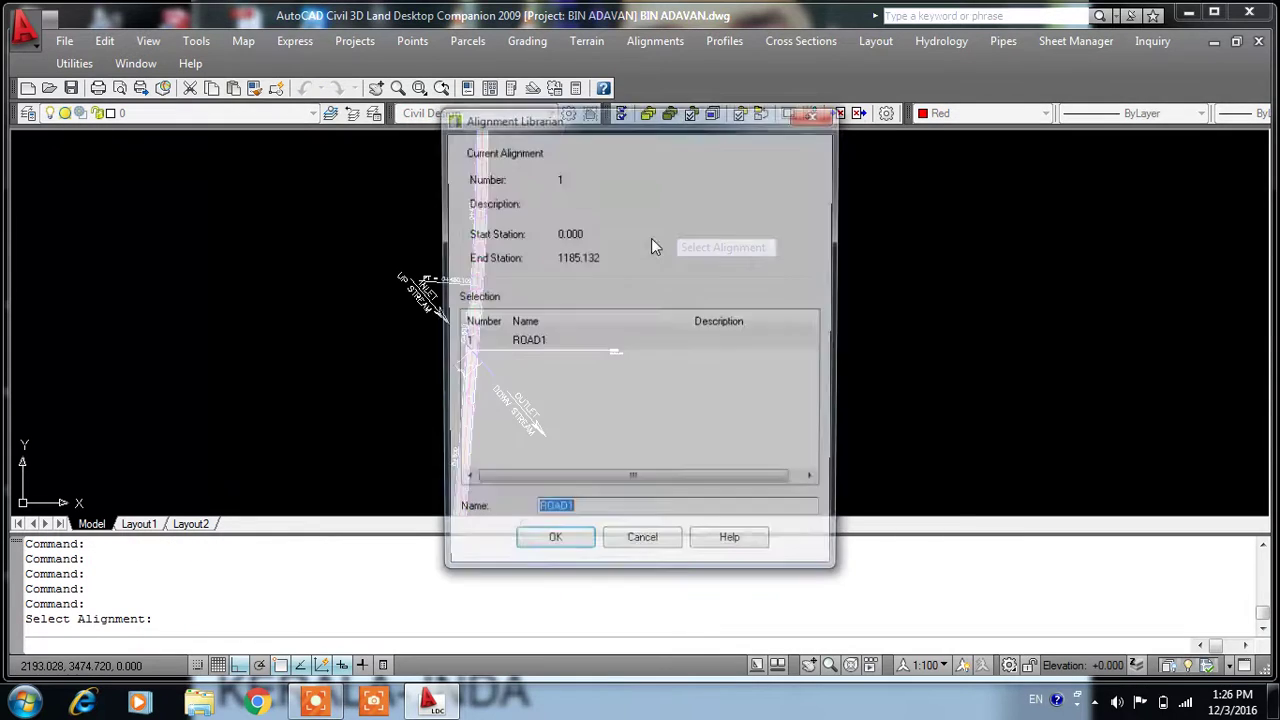
left_click(549, 342)
left_click(553, 540)
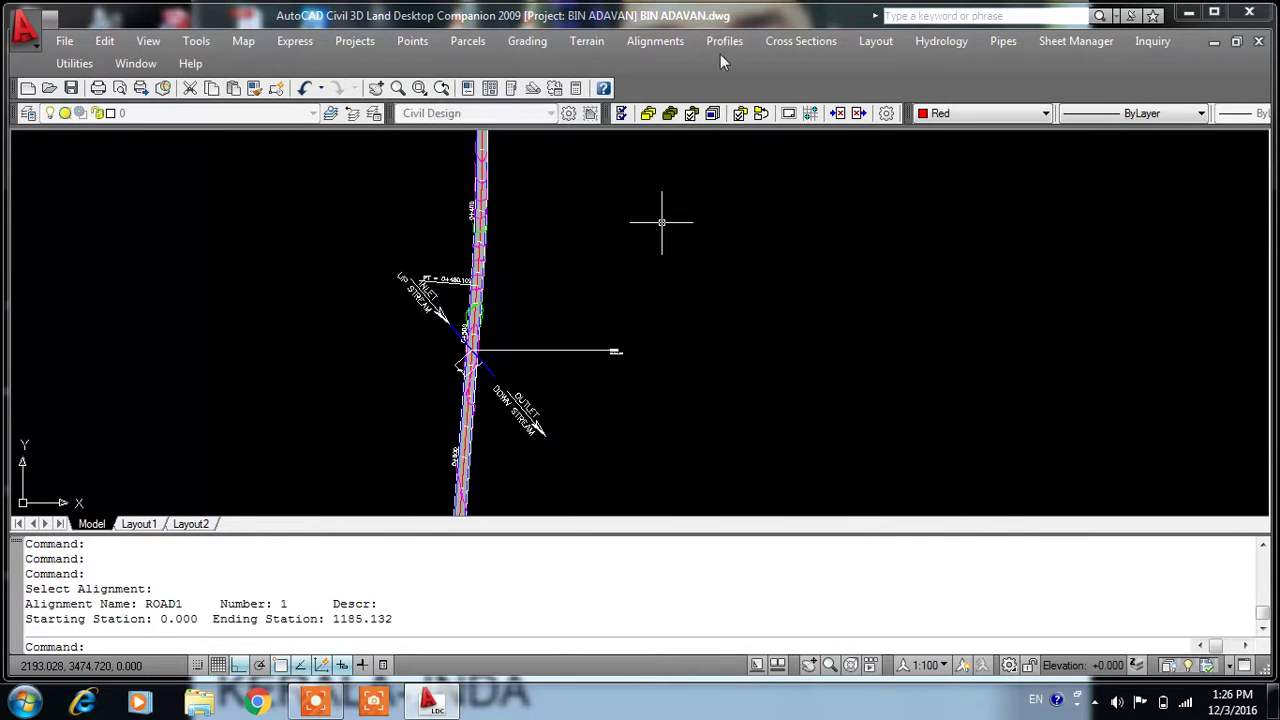
left_click(801, 42)
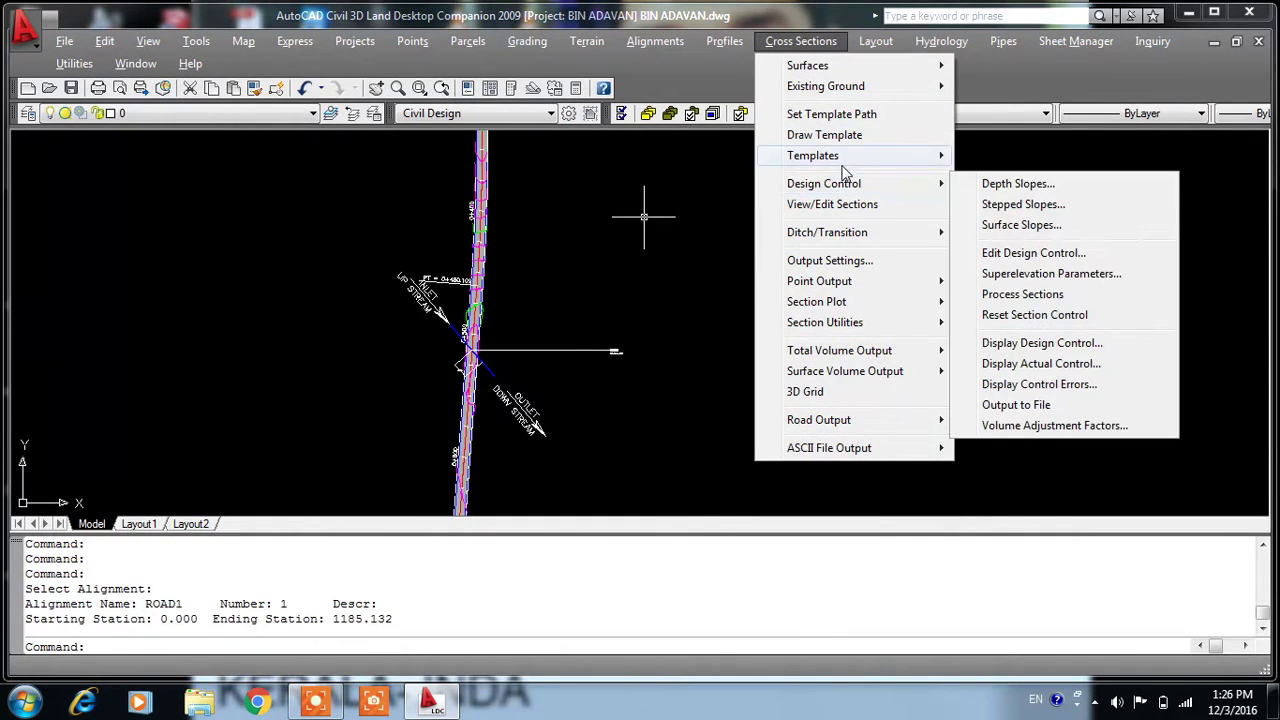
mouse_move(813, 156)
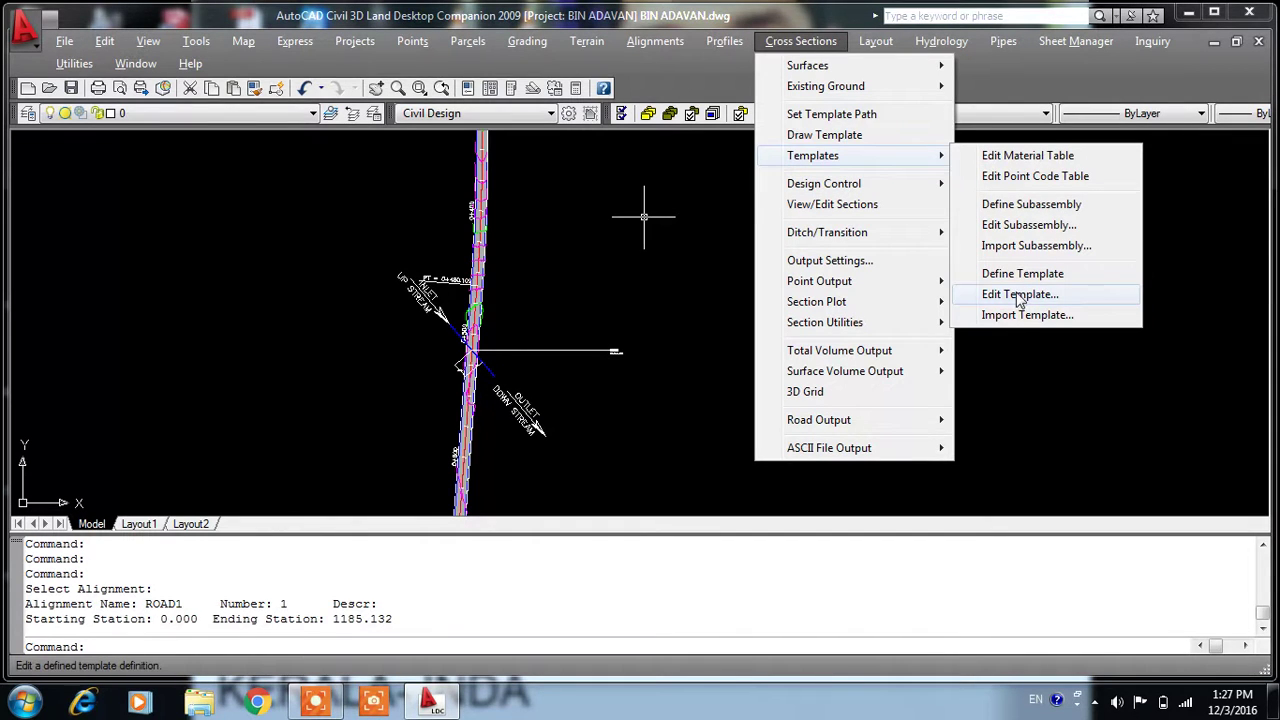
Step: Insert the road width 8.5 template into the drawing for editing
left_click(1020, 295)
left_click(518, 262)
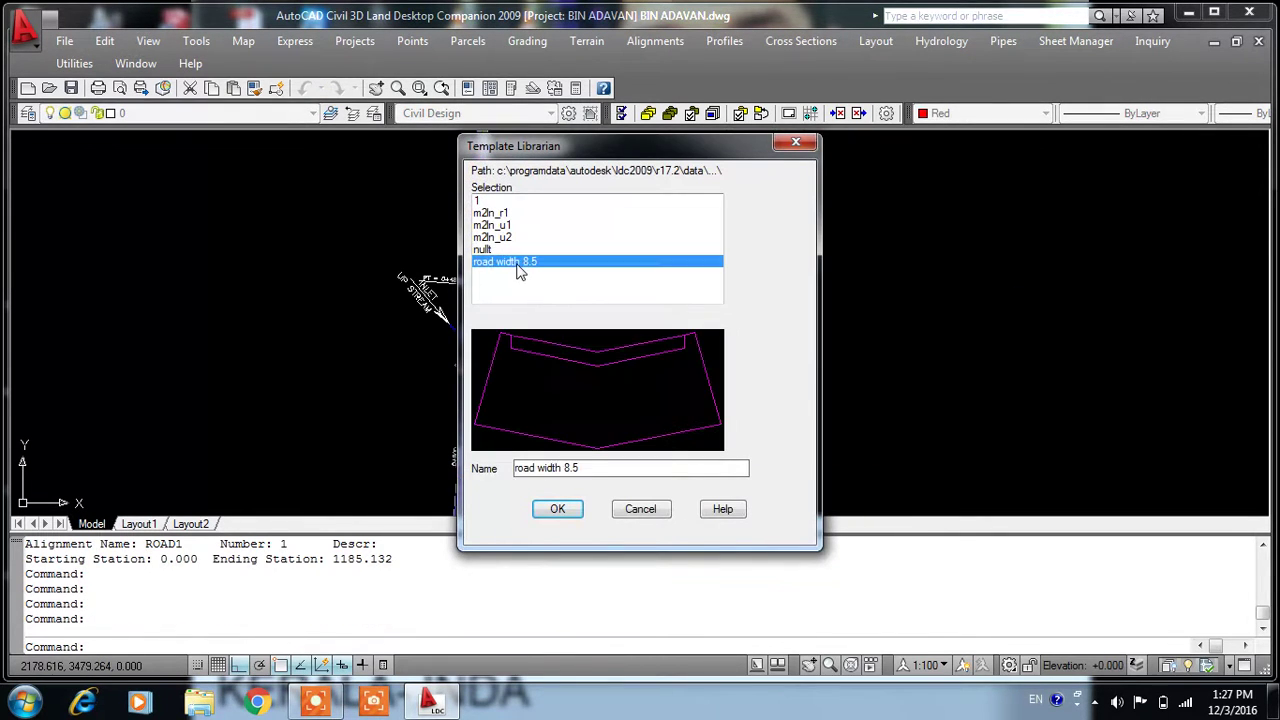
left_click(557, 509)
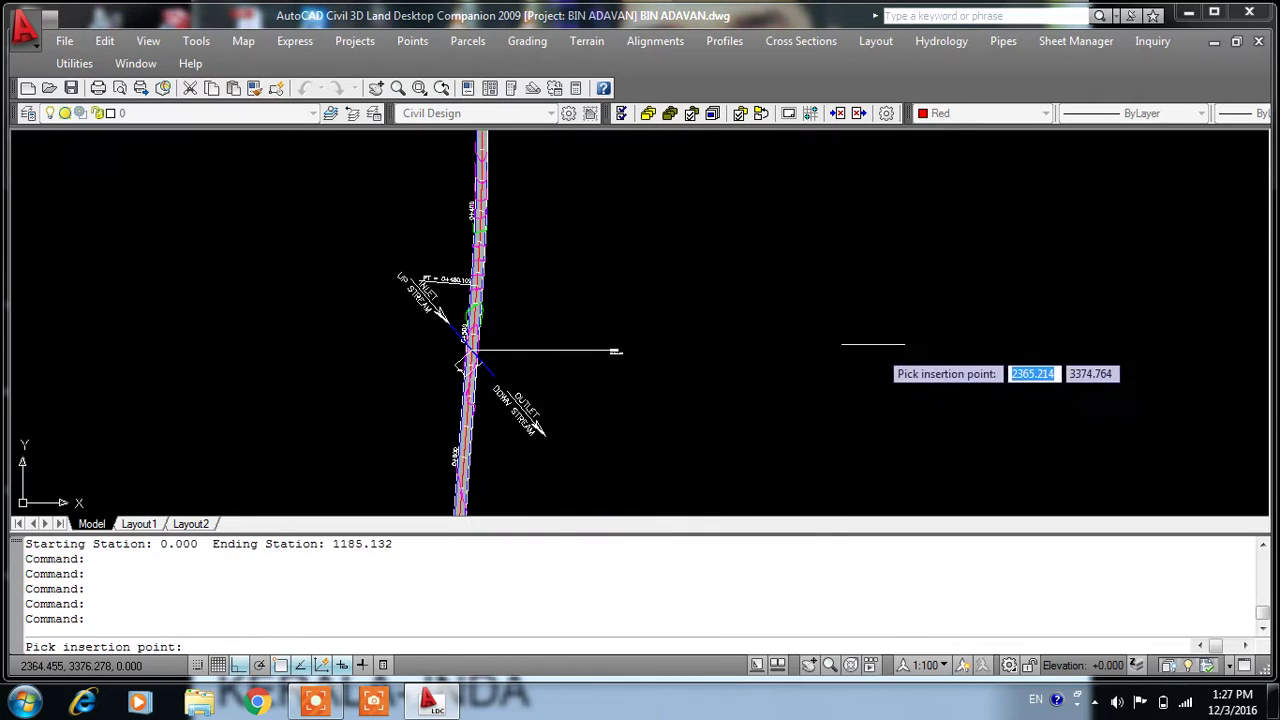
left_click(870, 345)
scroll(872, 340, "up", 2)
scroll(845, 320, "up", 2)
scroll(780, 214, "up", 2)
scroll(785, 235, "up", 1)
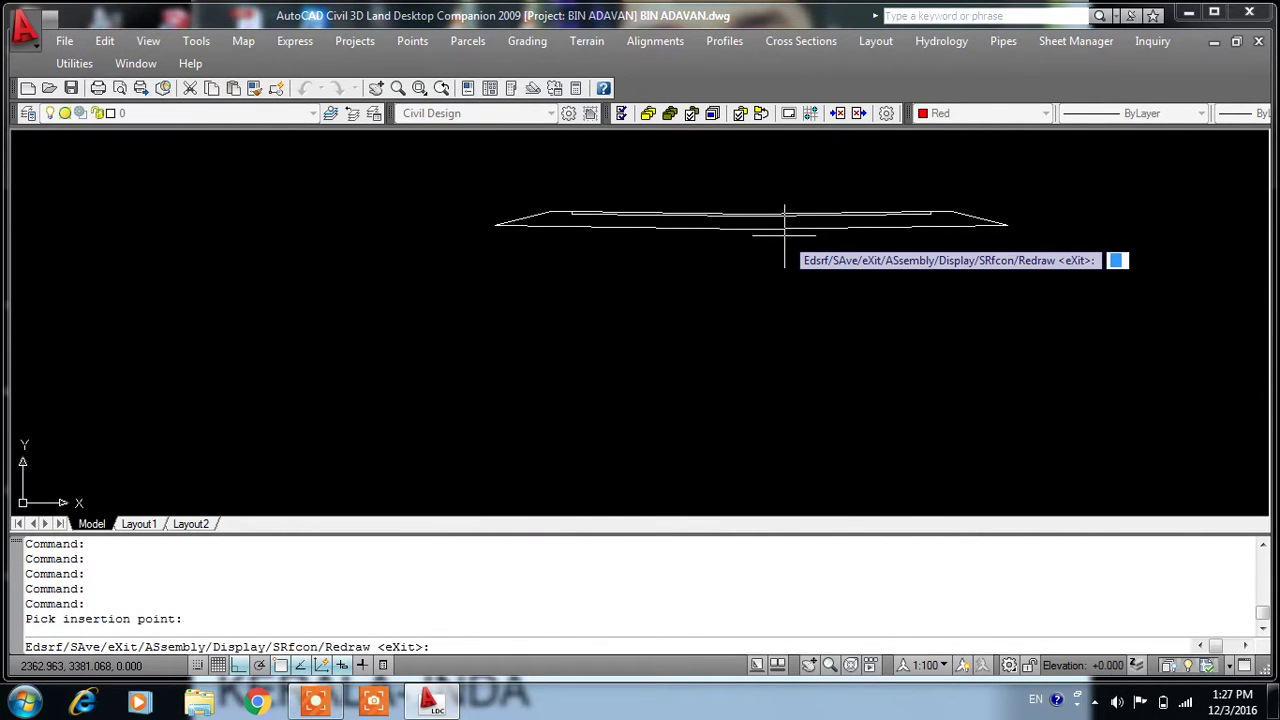
Step: Start the surface-control datum option (SR, D) and begin entering datum number 15
type("SR")
key("Return")
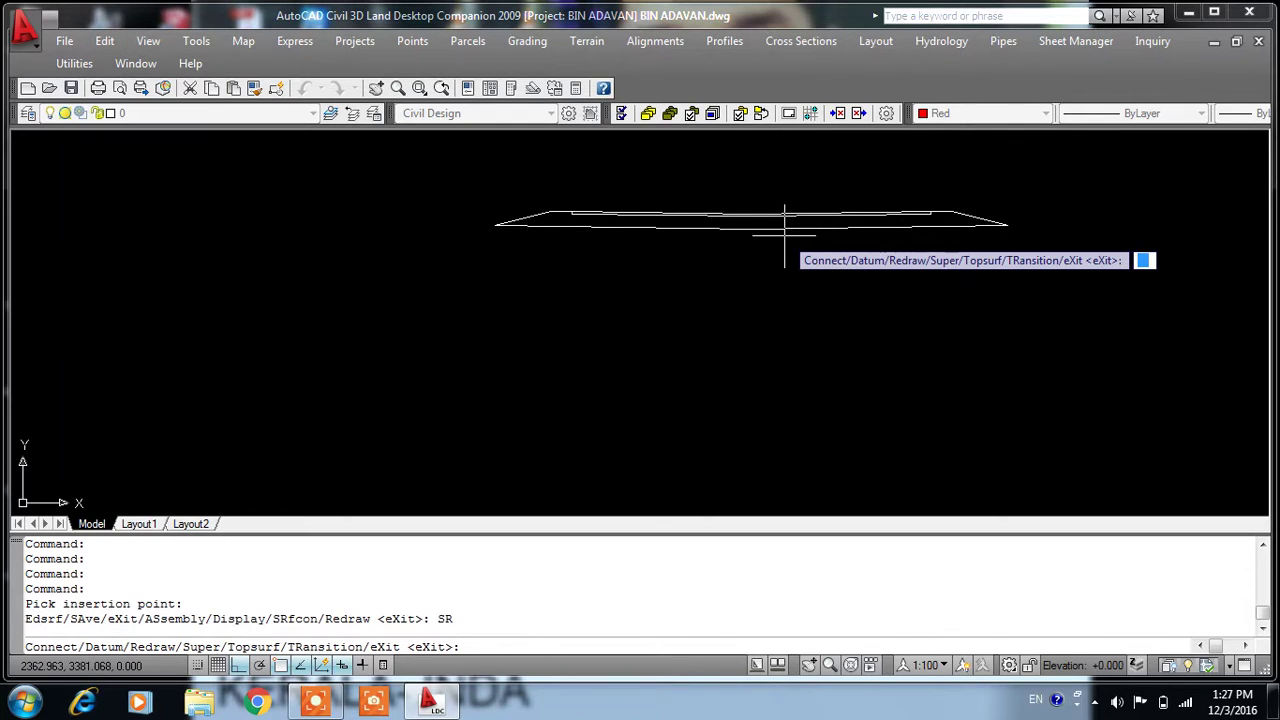
type("D")
key("Return")
type("2")
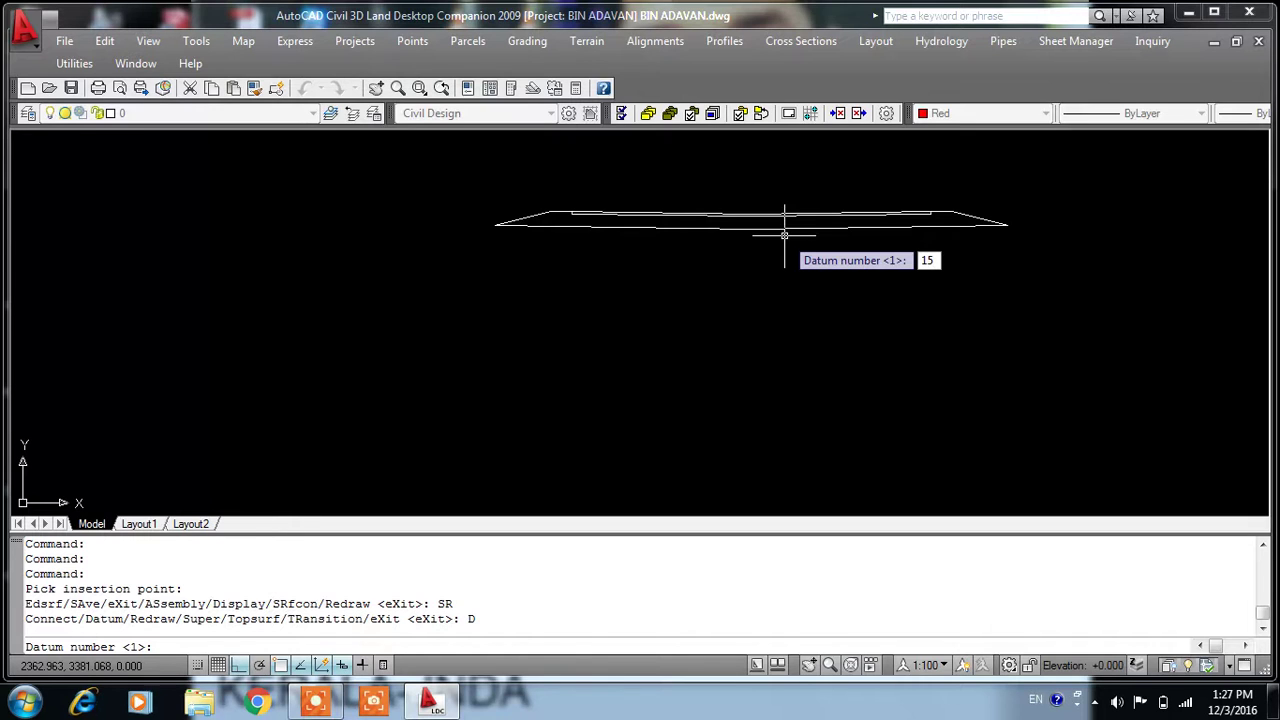
Step: Accept datum 15 and pick datum points from the base centre to the right end
key("Return")
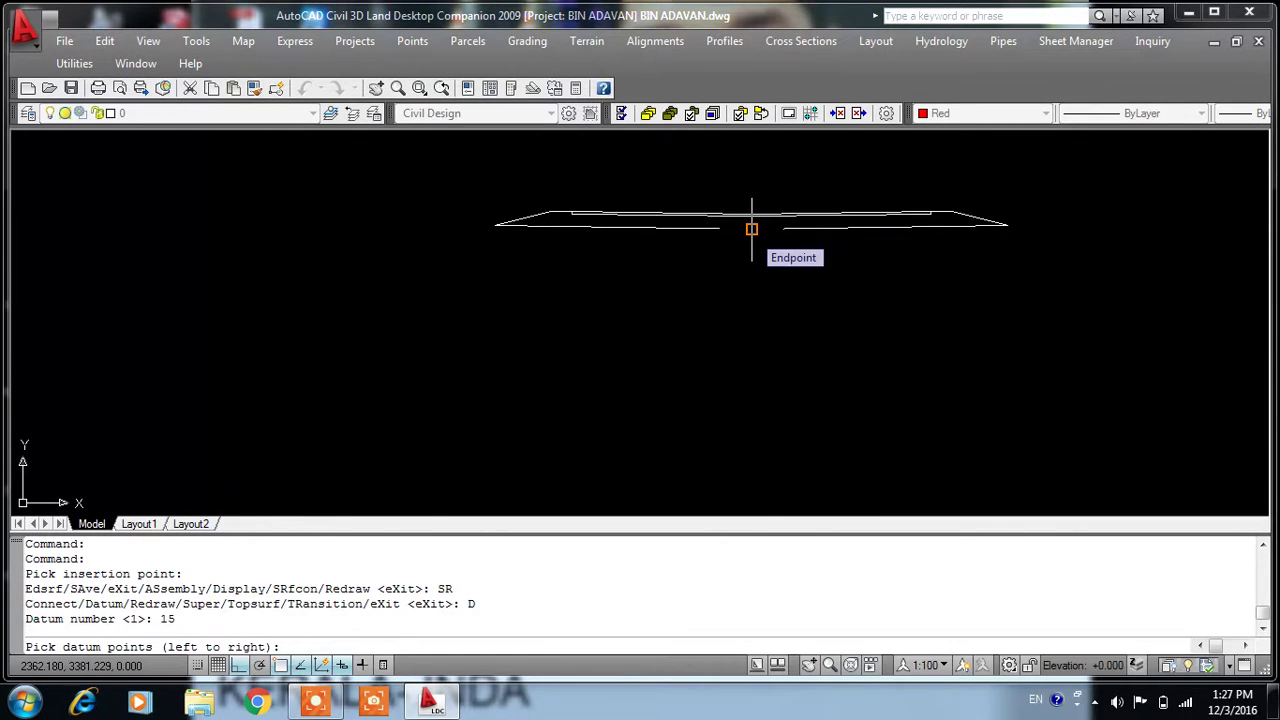
left_click(752, 229)
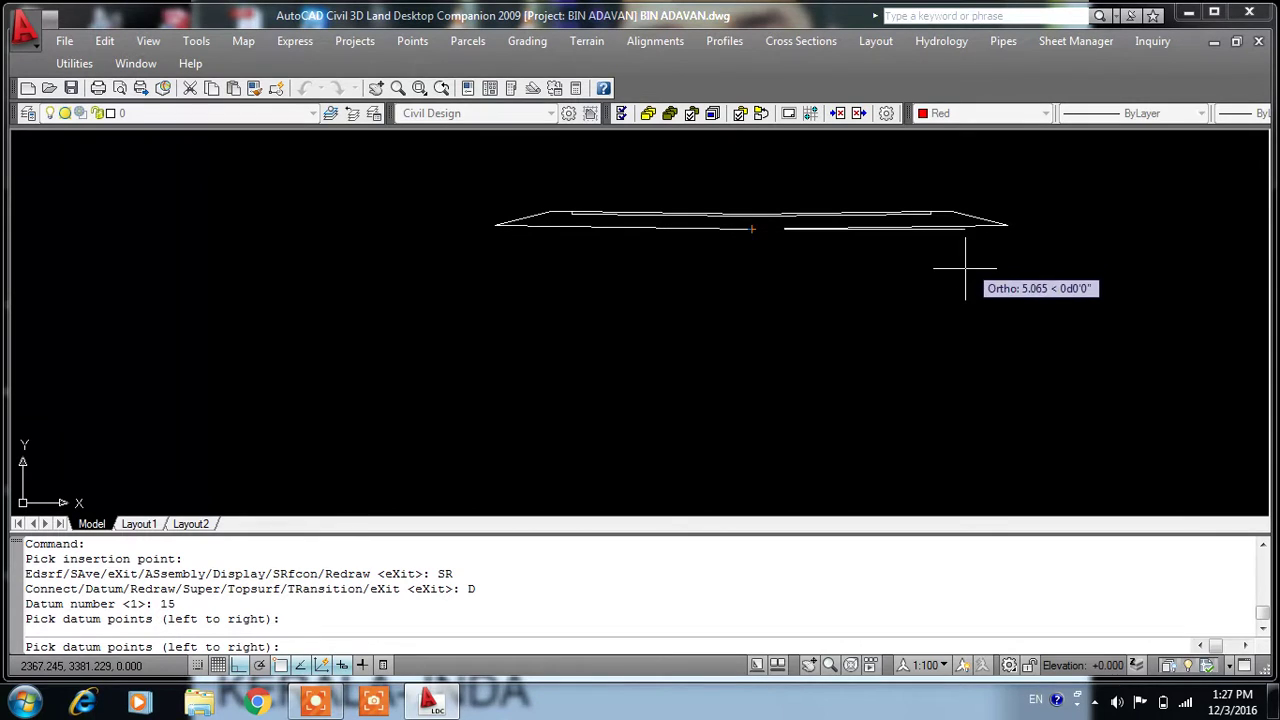
left_click(1005, 224)
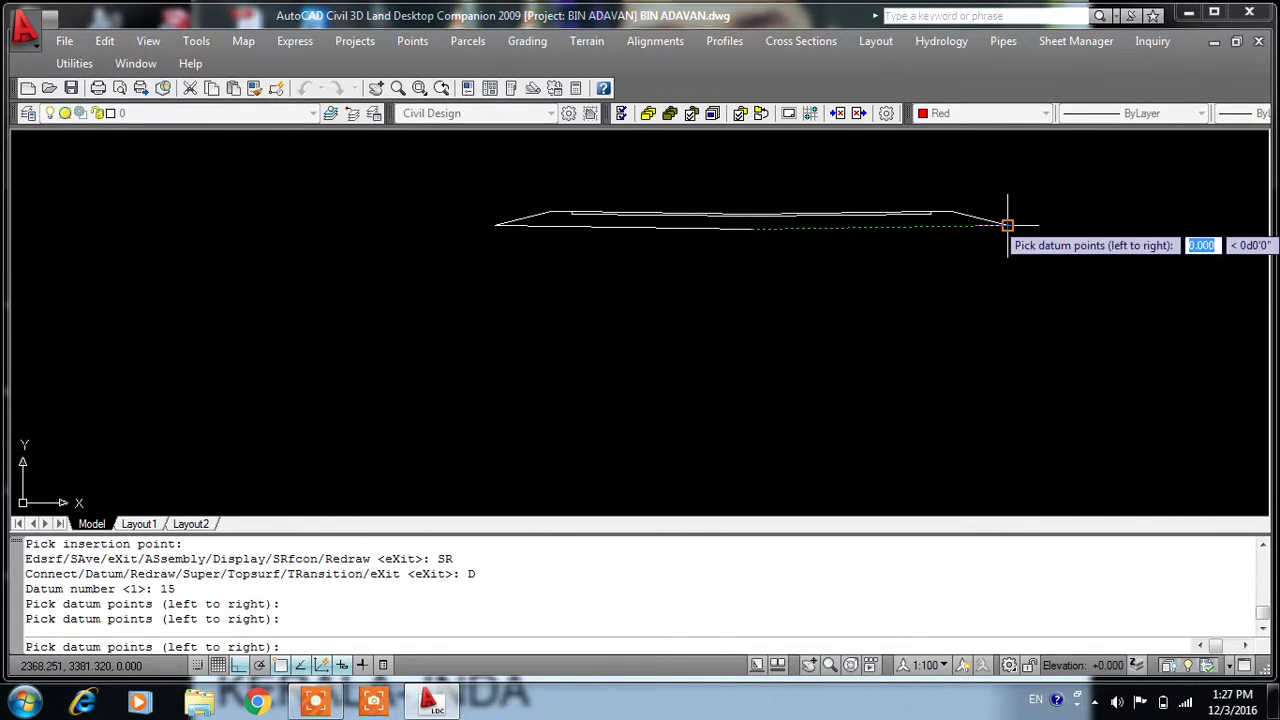
key("Return")
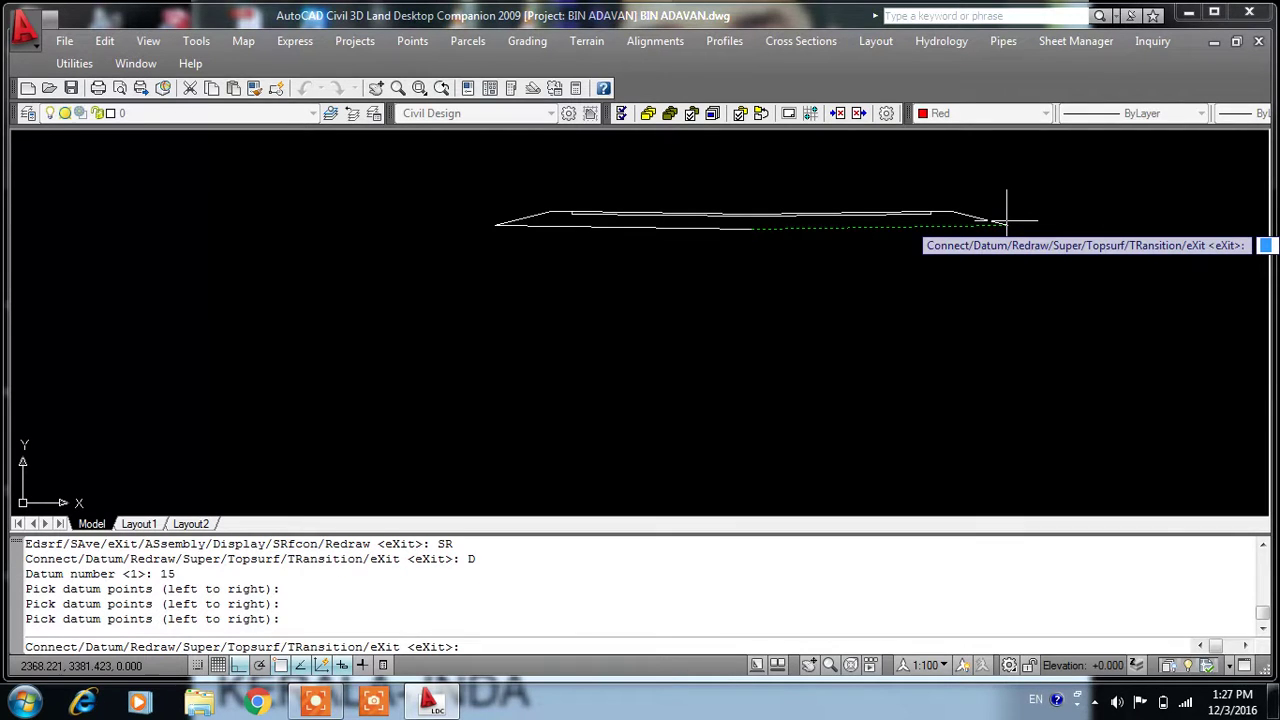
Step: Add a left connection point at the template's base centre
type("C")
key("Return")
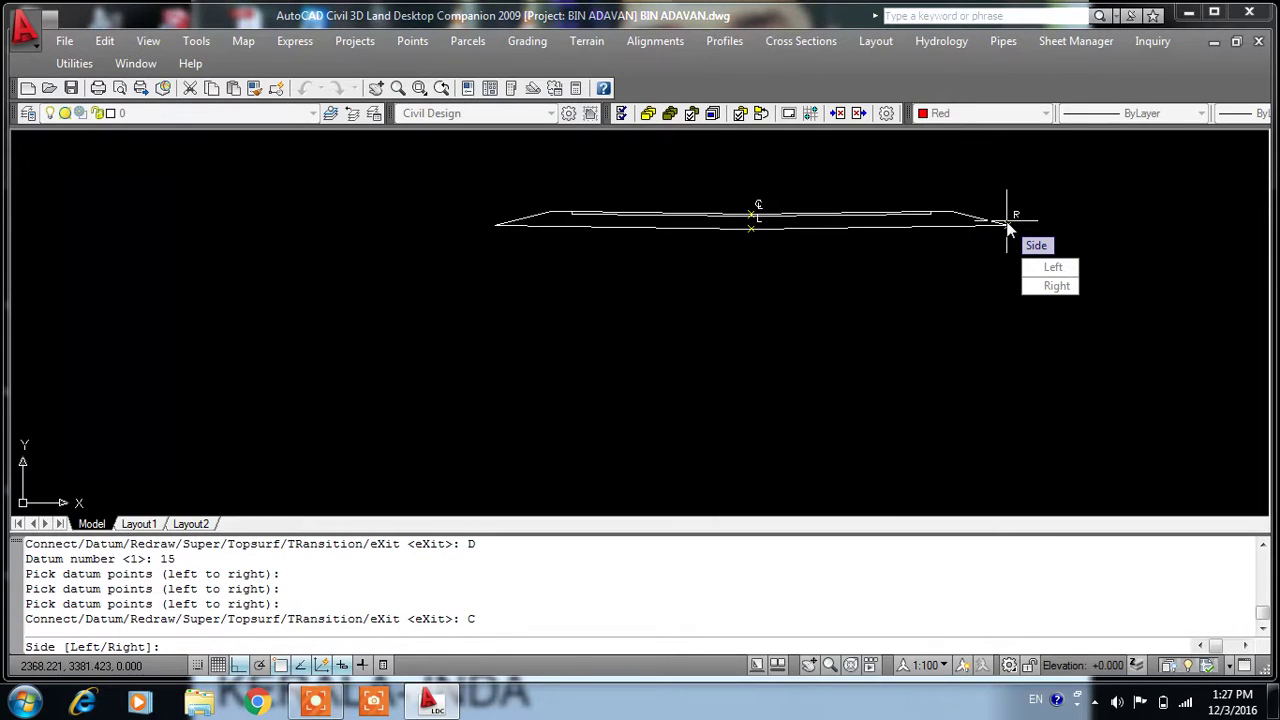
left_click(1050, 267)
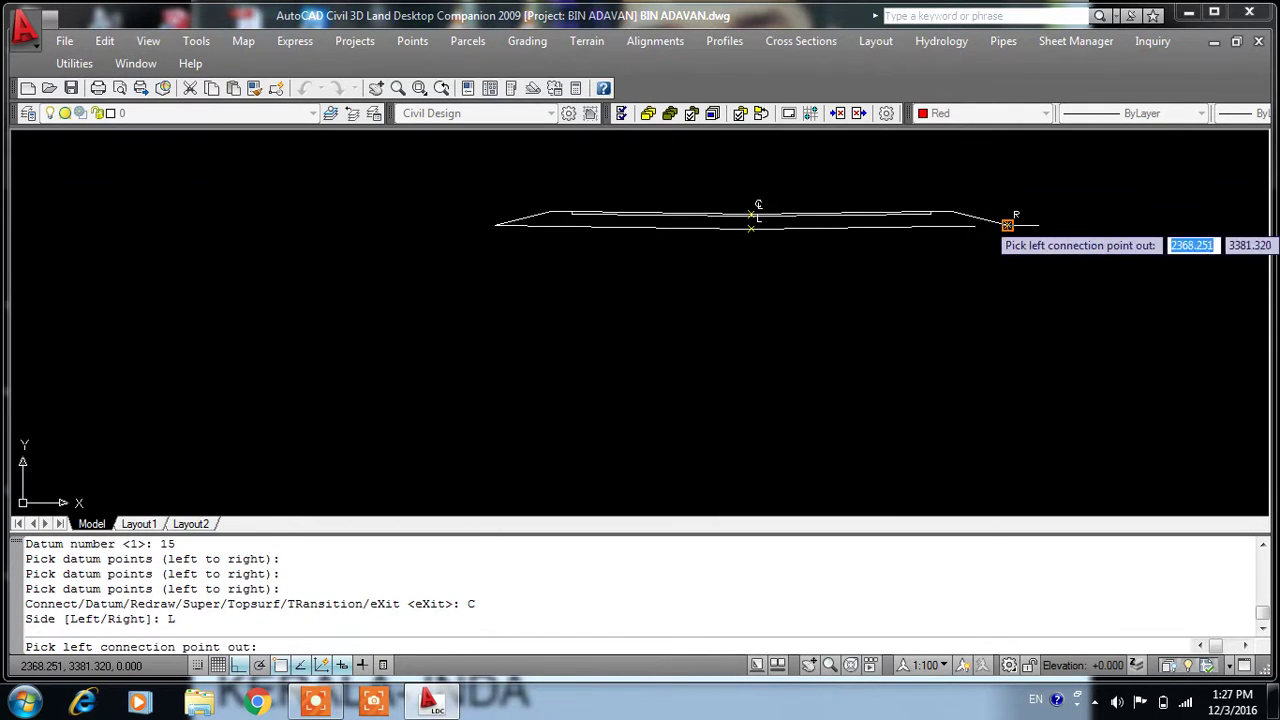
left_click(751, 227)
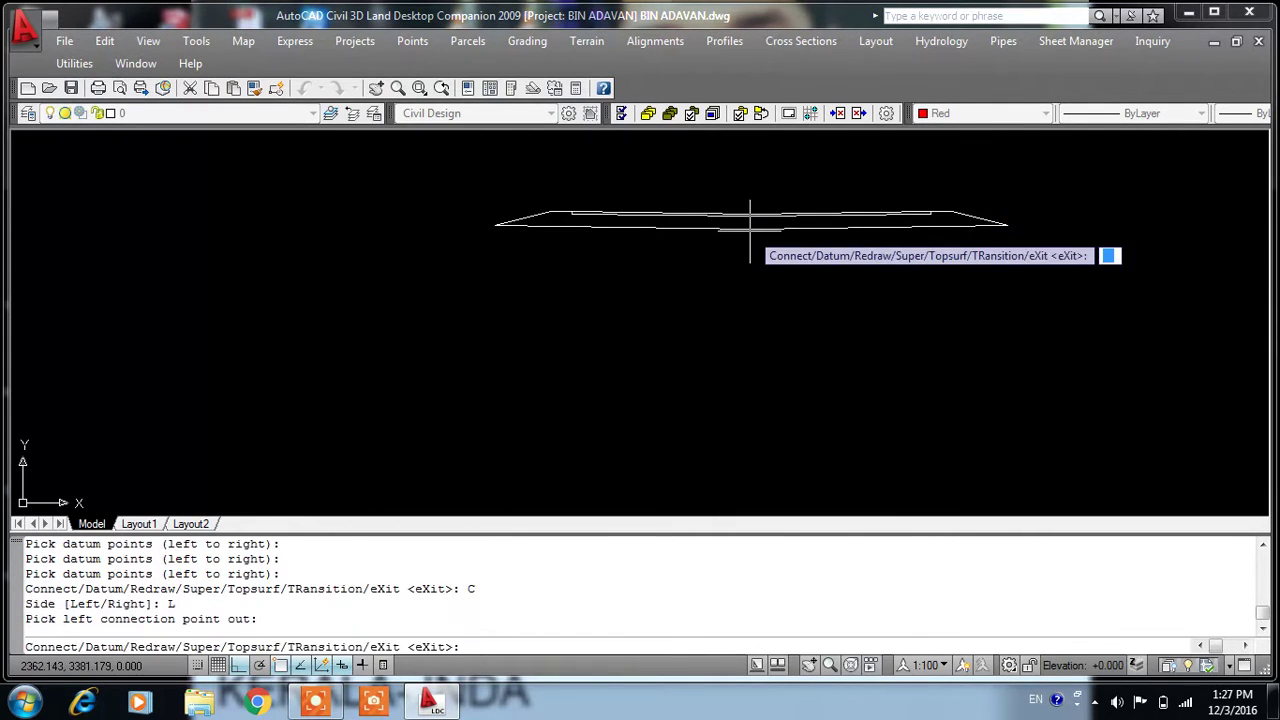
Step: Exit template editing and save, overwriting road width 8.5
key("Return")
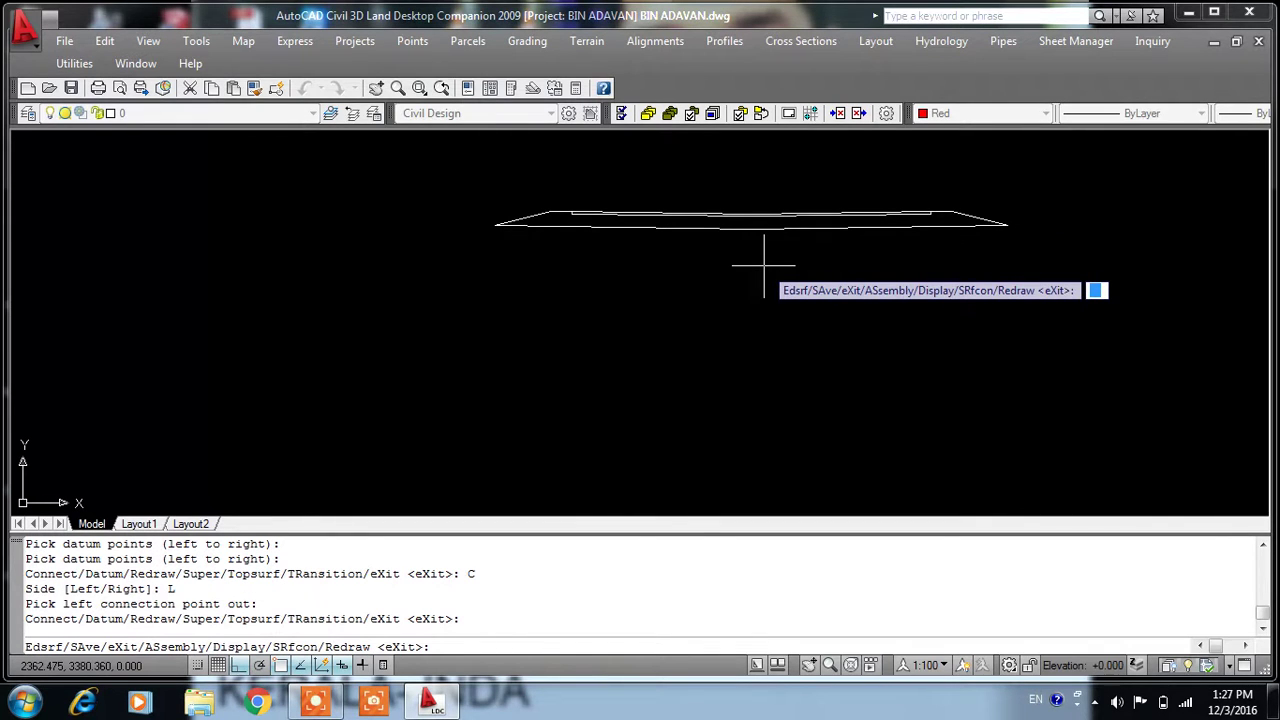
key("Return")
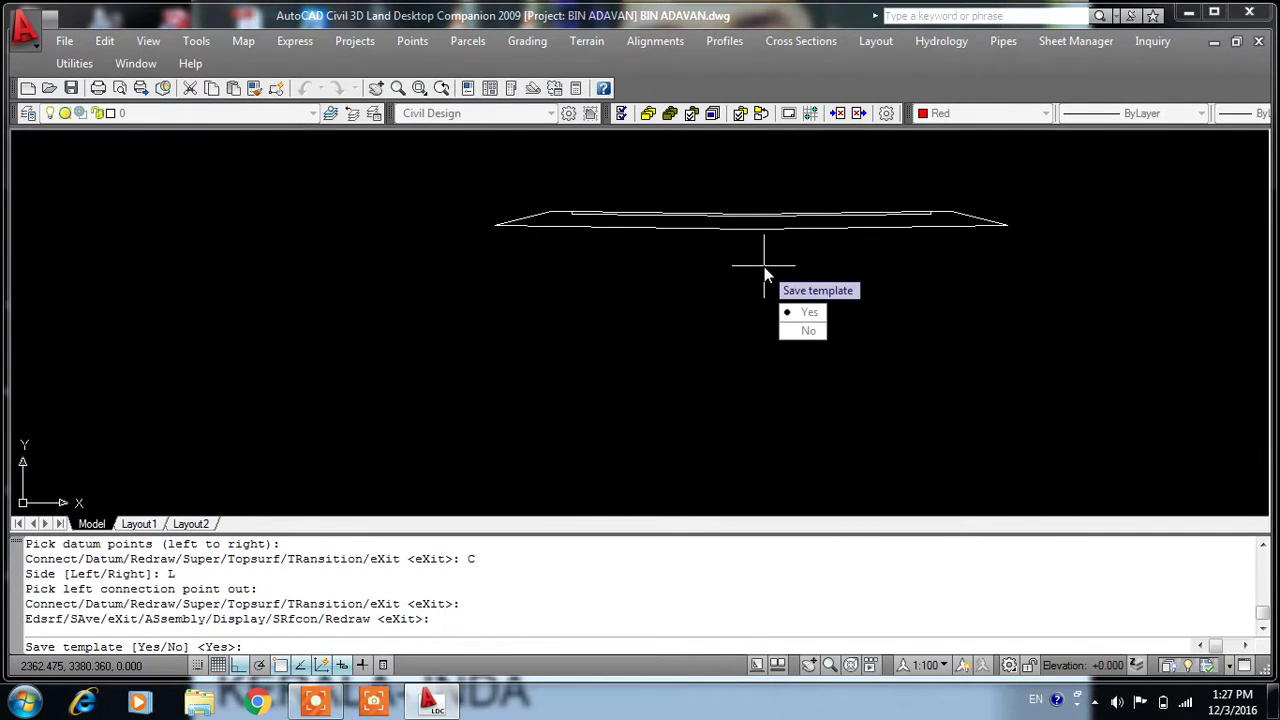
type(" Y")
key("Return")
key("Return")
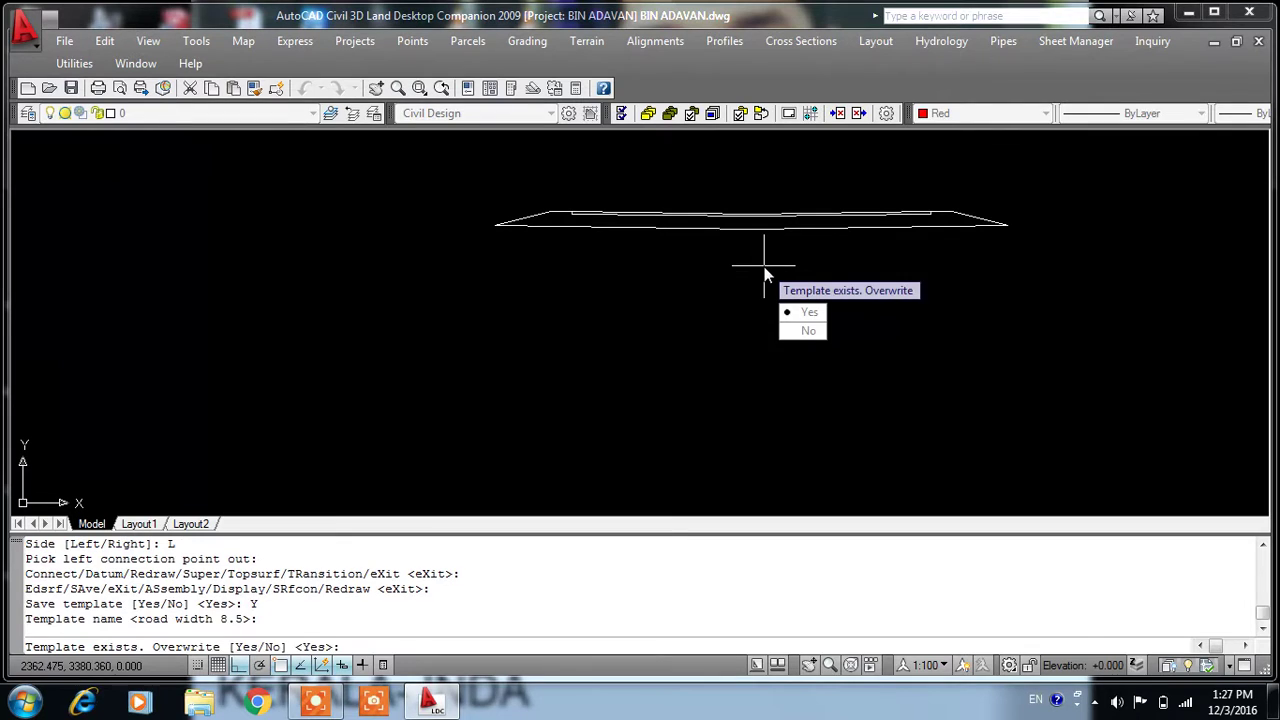
type("Y")
key("Return")
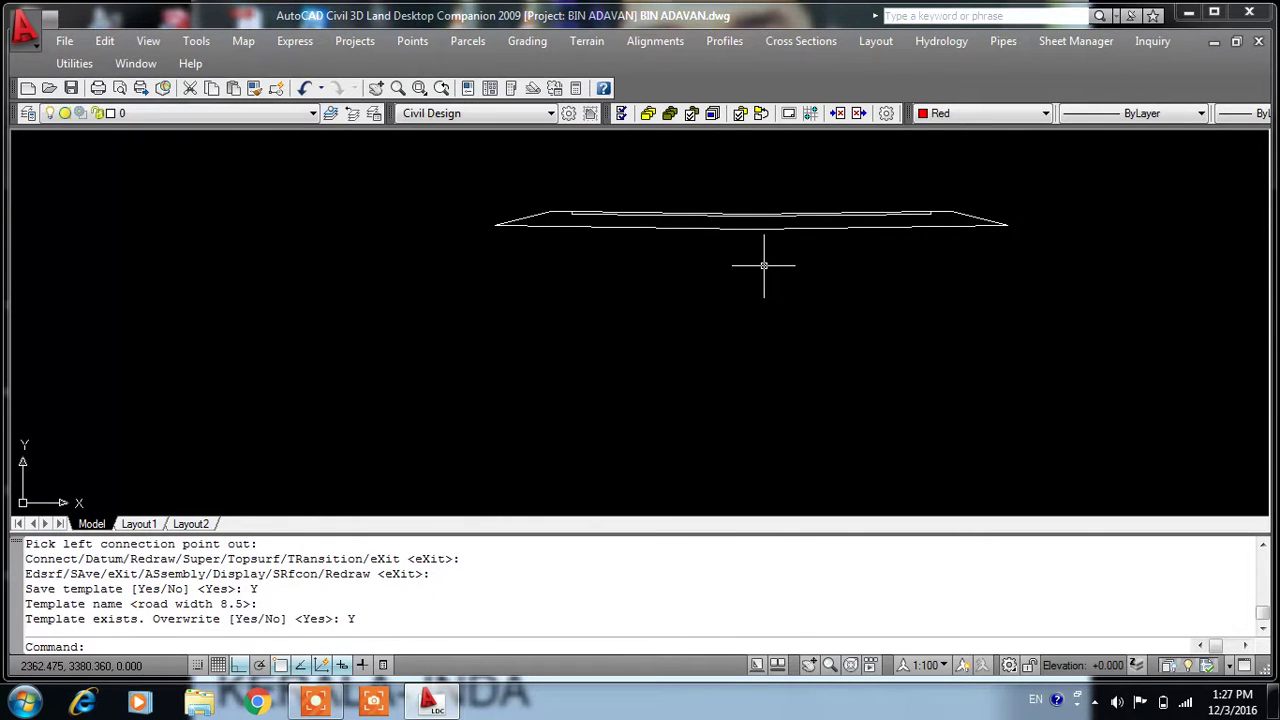
Step: Set ROAD1's design-control template datum to number 15 for stations 0.000–1185.132
left_click(800, 44)
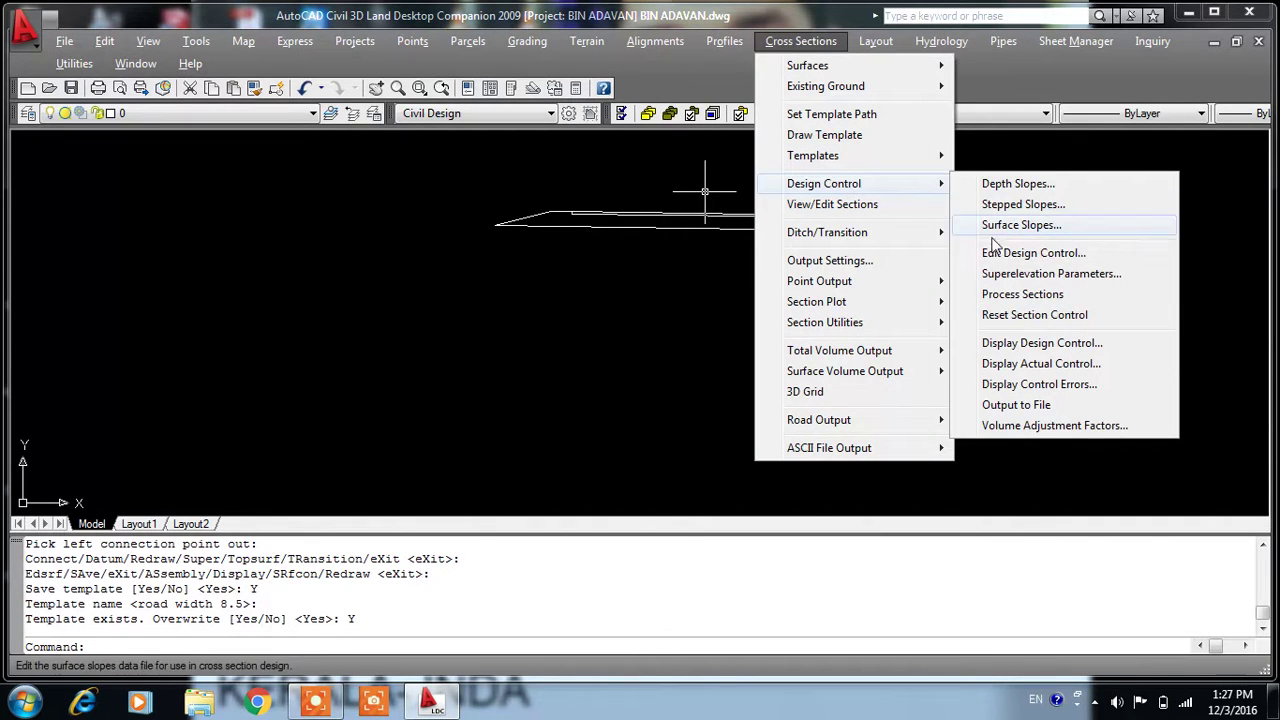
left_click(1005, 253)
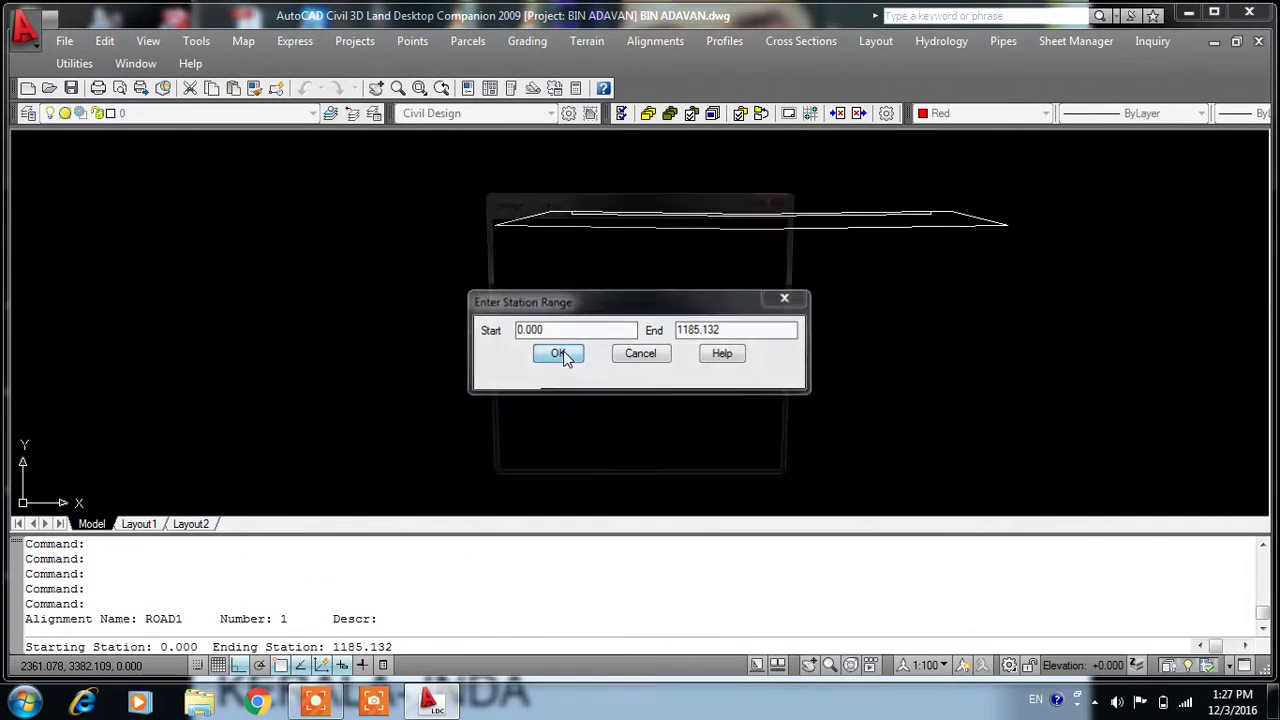
left_click(565, 358)
left_click(591, 287)
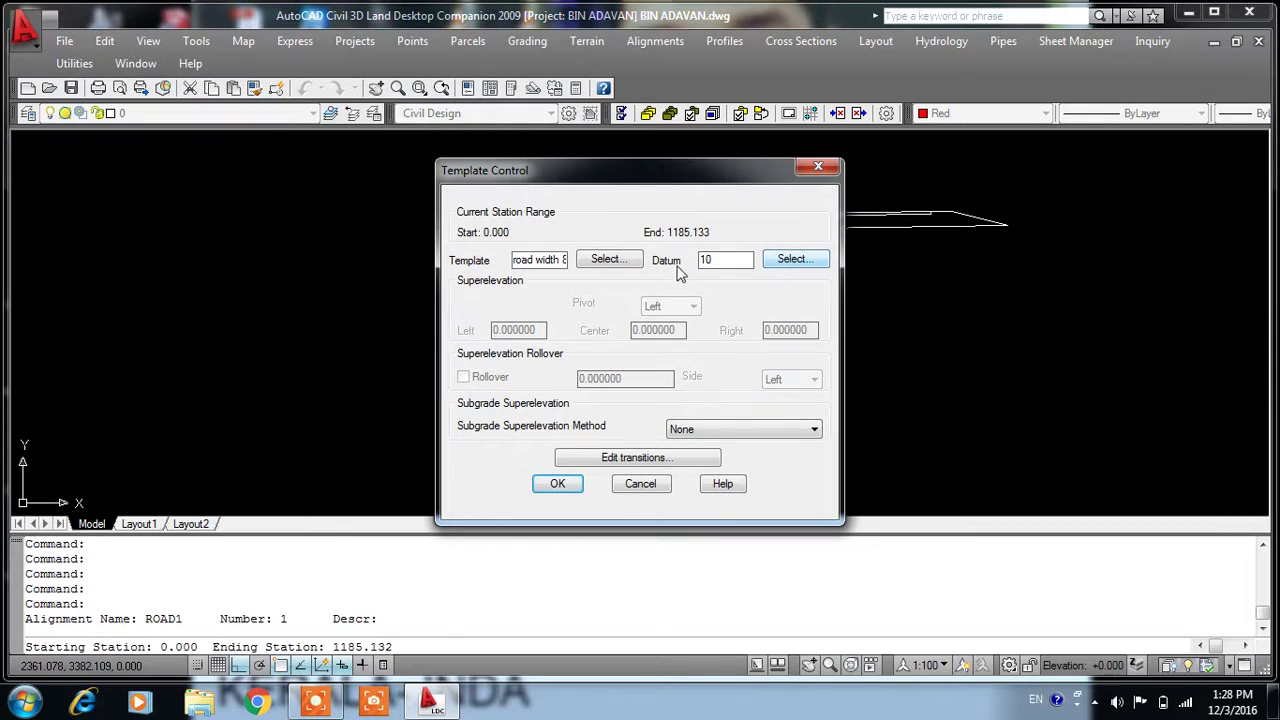
left_click(788, 259)
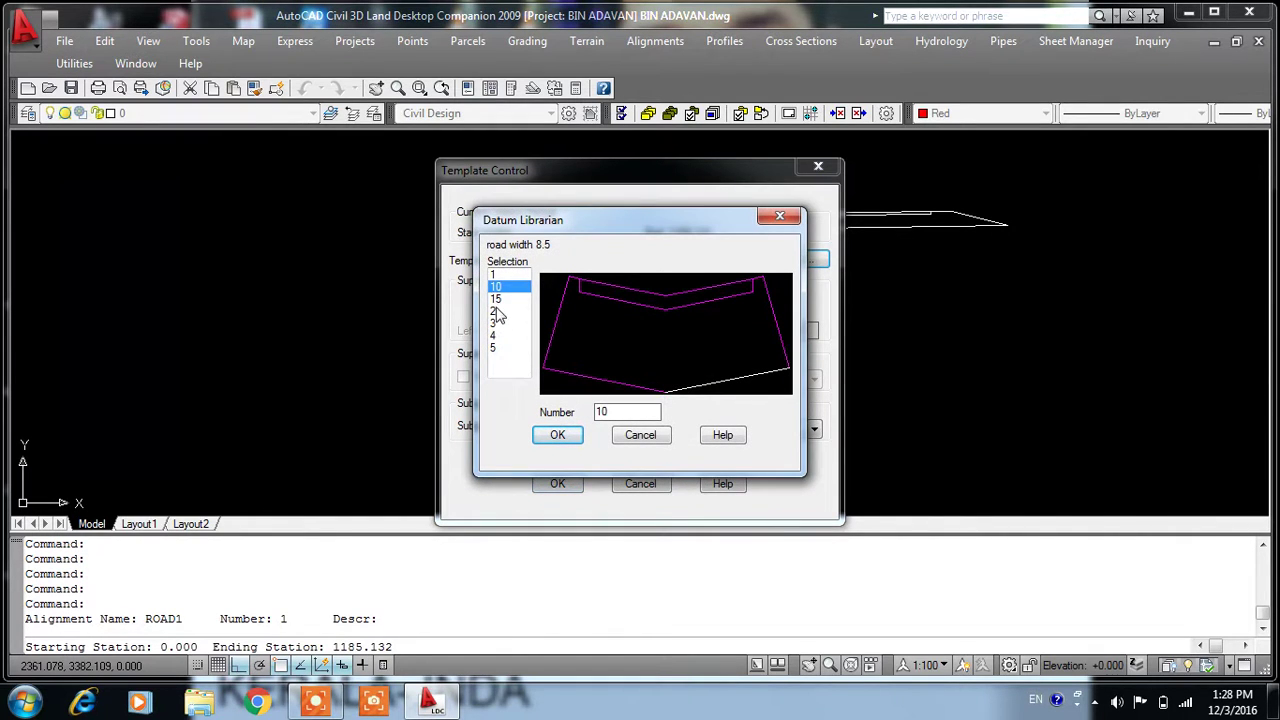
left_click(496, 299)
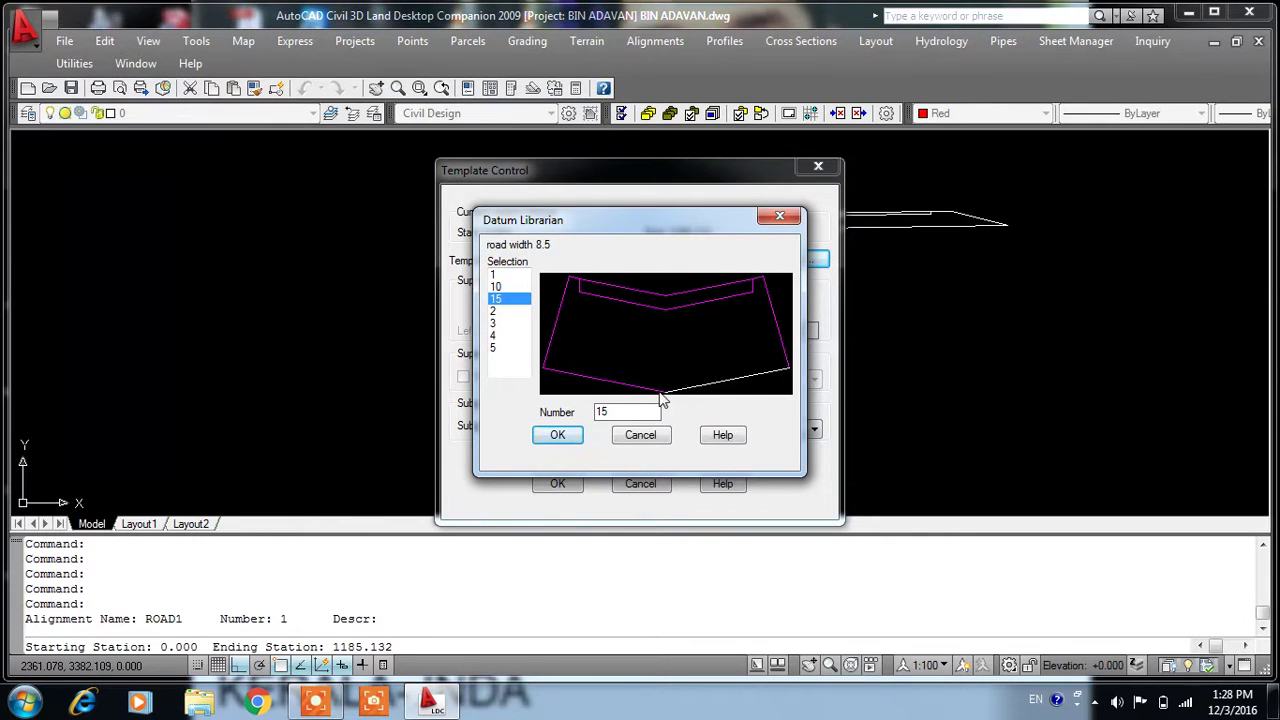
left_click(496, 275)
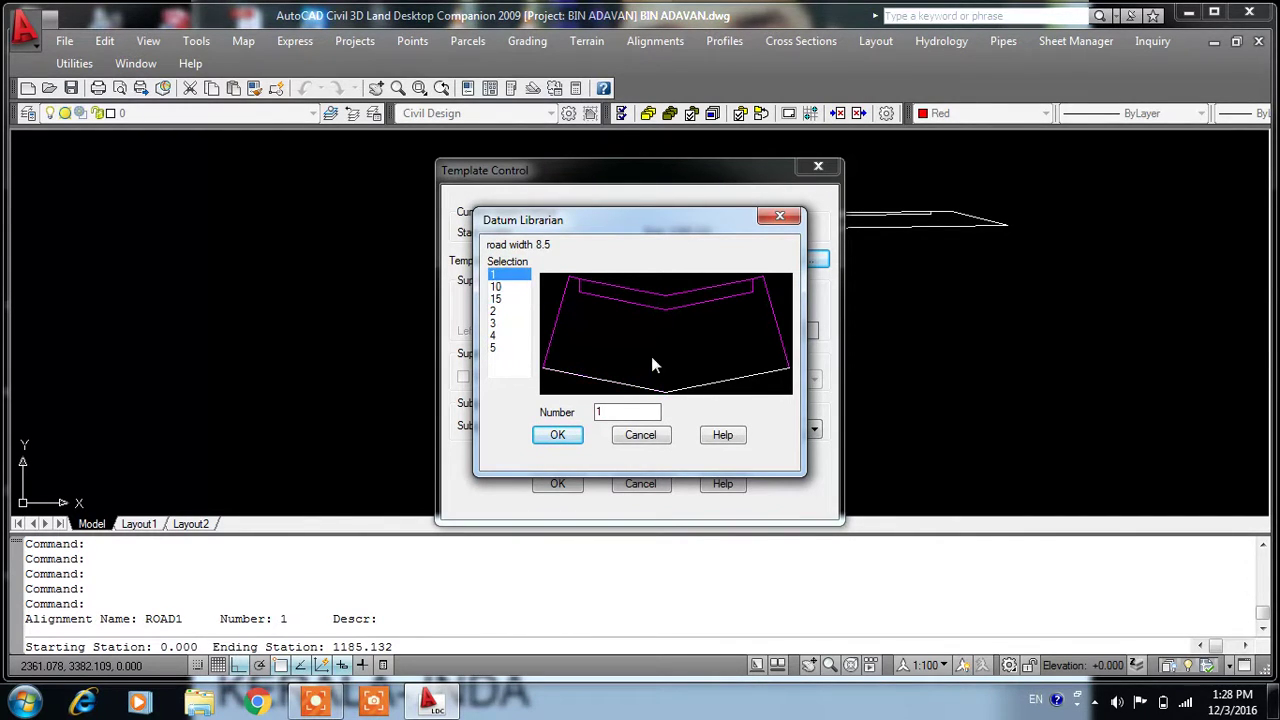
left_click(497, 300)
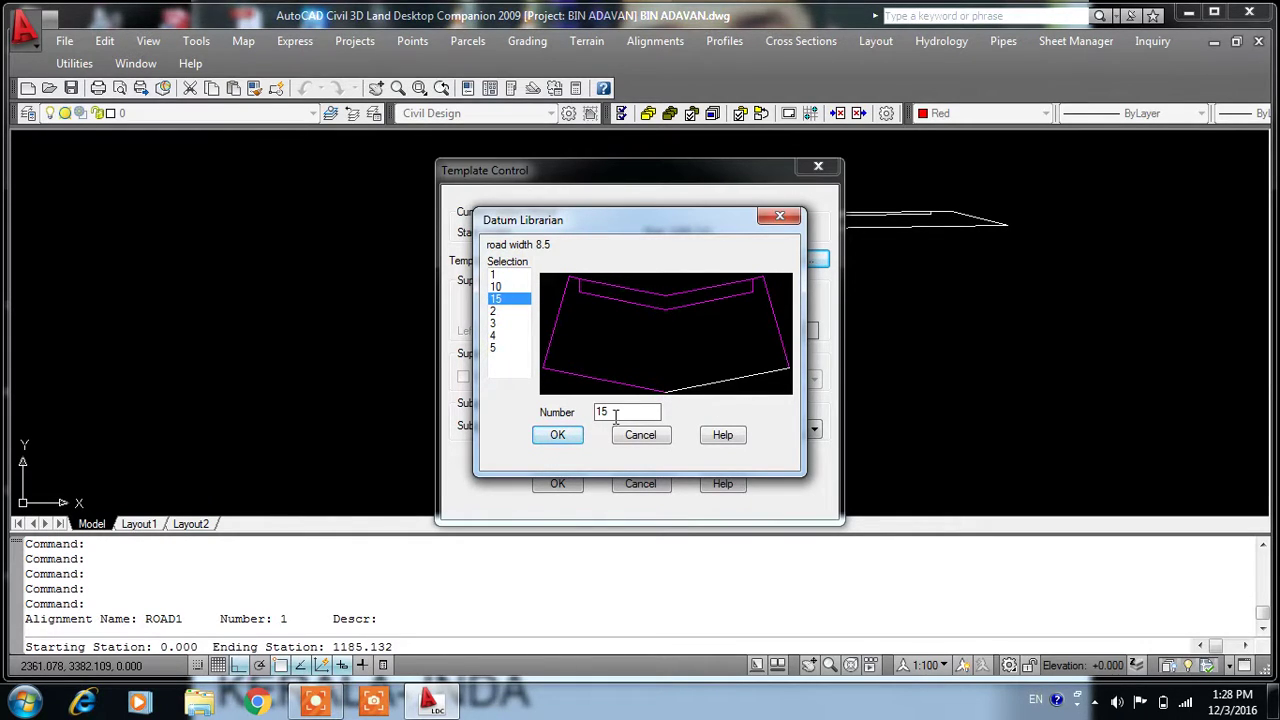
left_click(572, 438)
left_click(563, 482)
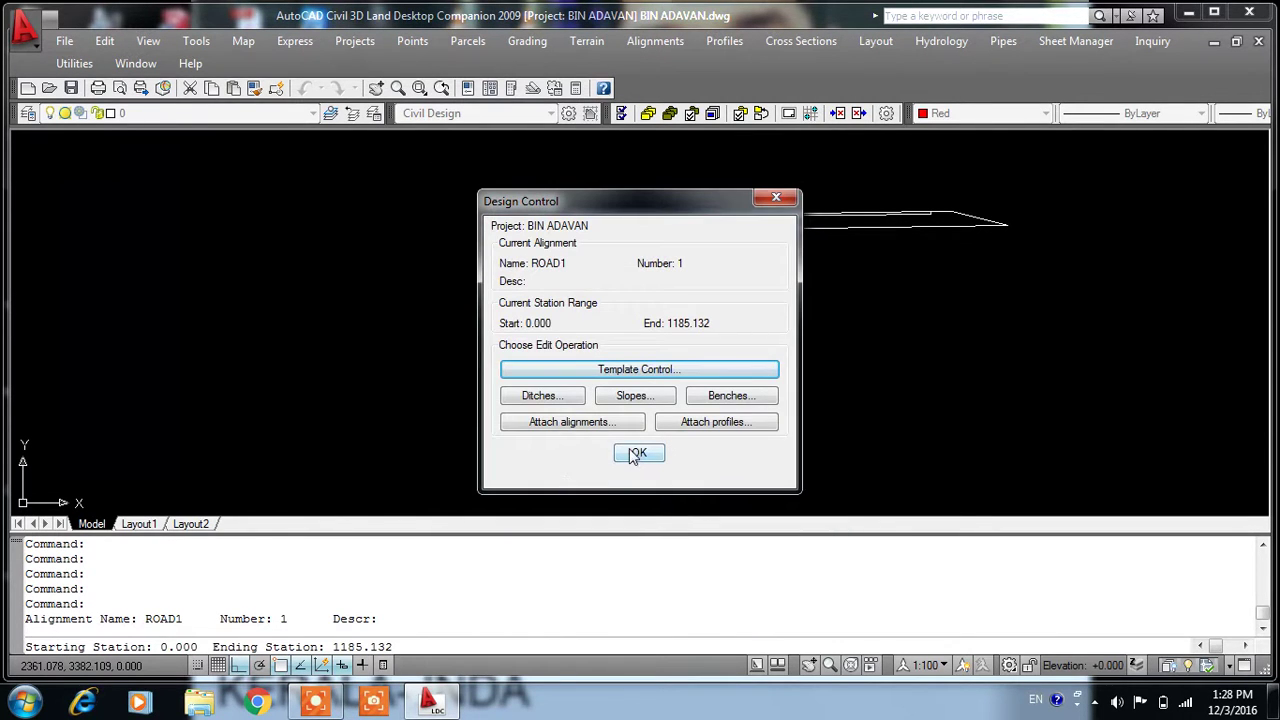
Step: Accept the side slope settings and process ROAD1's cross sections through 1+185.132
left_click(636, 400)
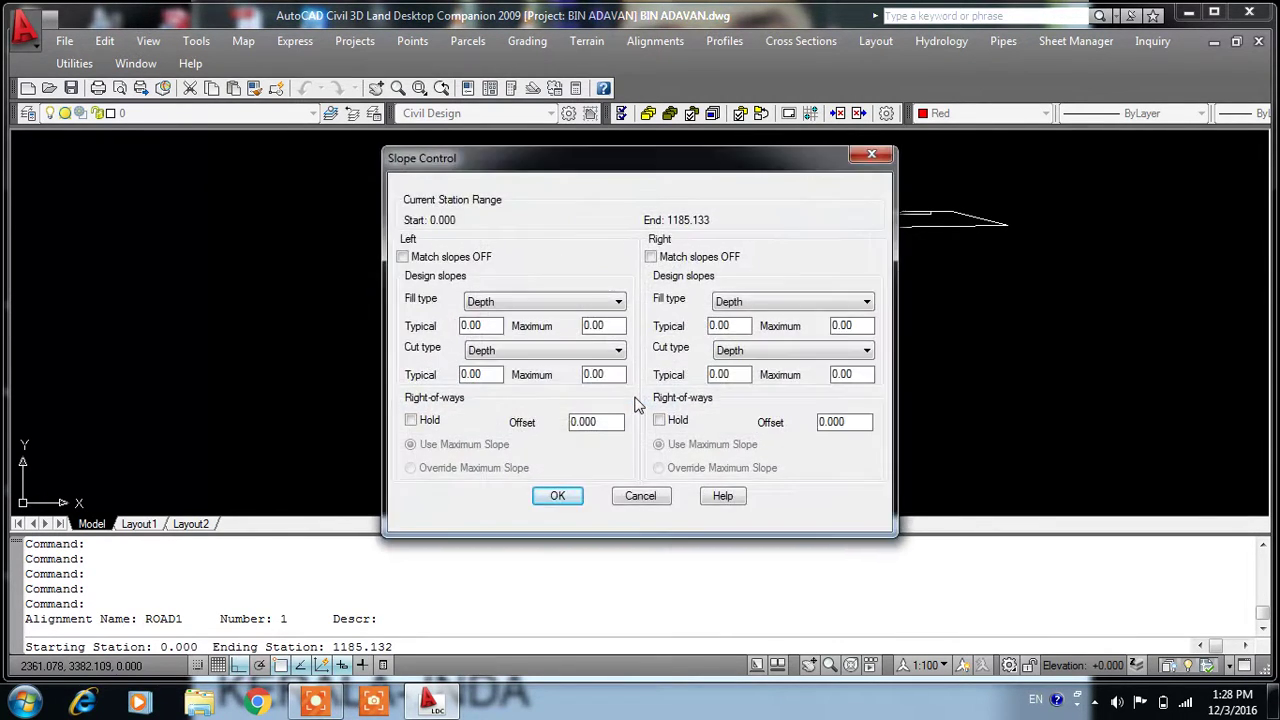
left_click(578, 495)
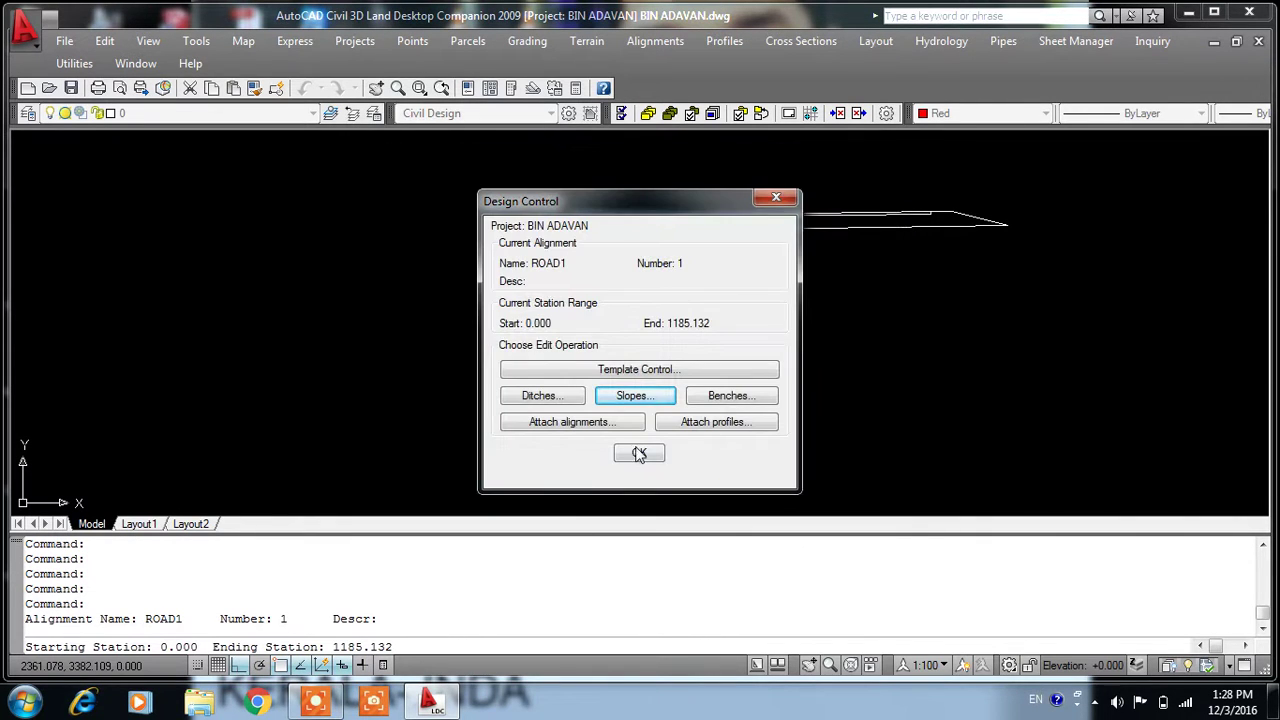
left_click(641, 455)
left_click(771, 351)
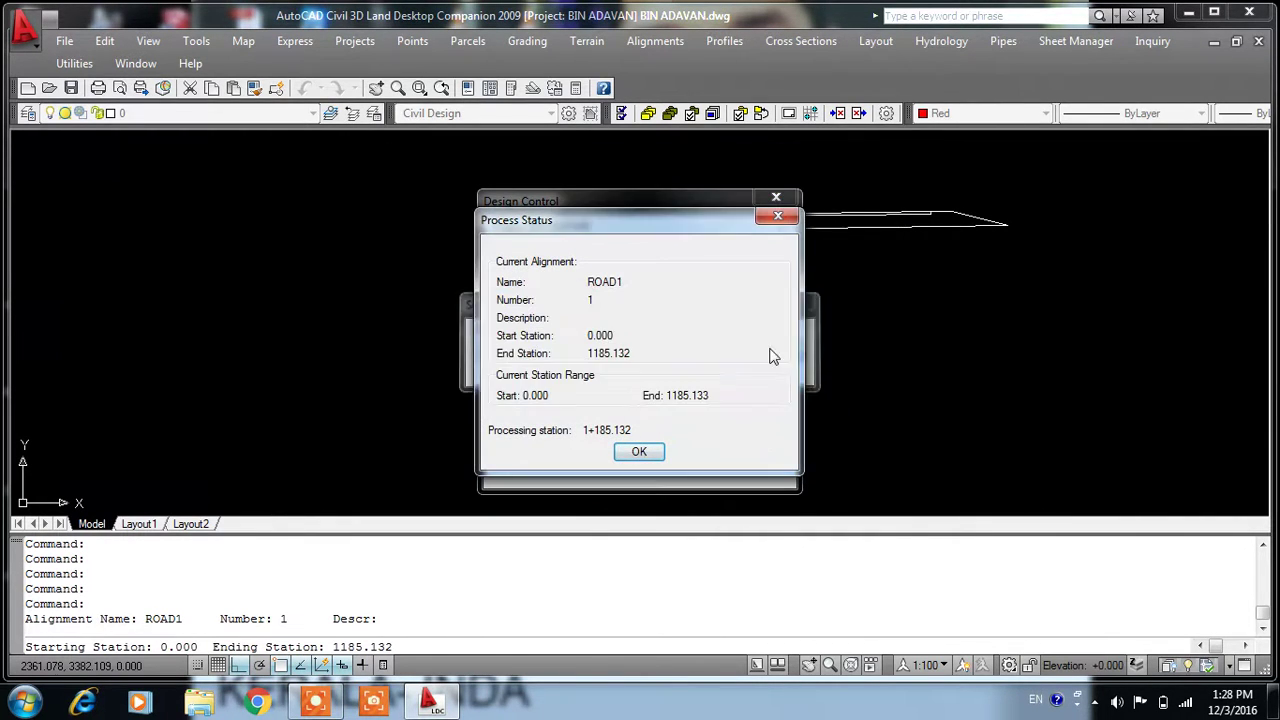
left_click(643, 449)
left_click(778, 44)
mouse_move(813, 155)
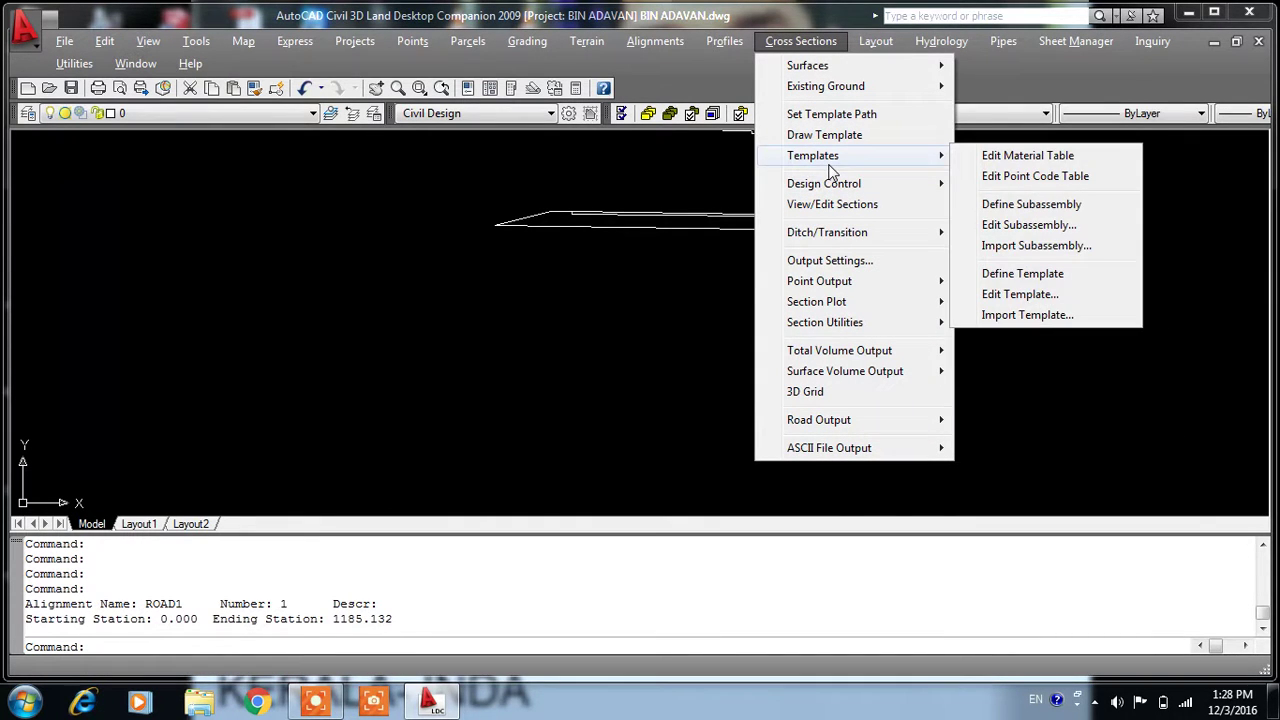
Step: Review and accept the depth slope table, then start editing design control for 0.000–1185.132
left_click(1012, 184)
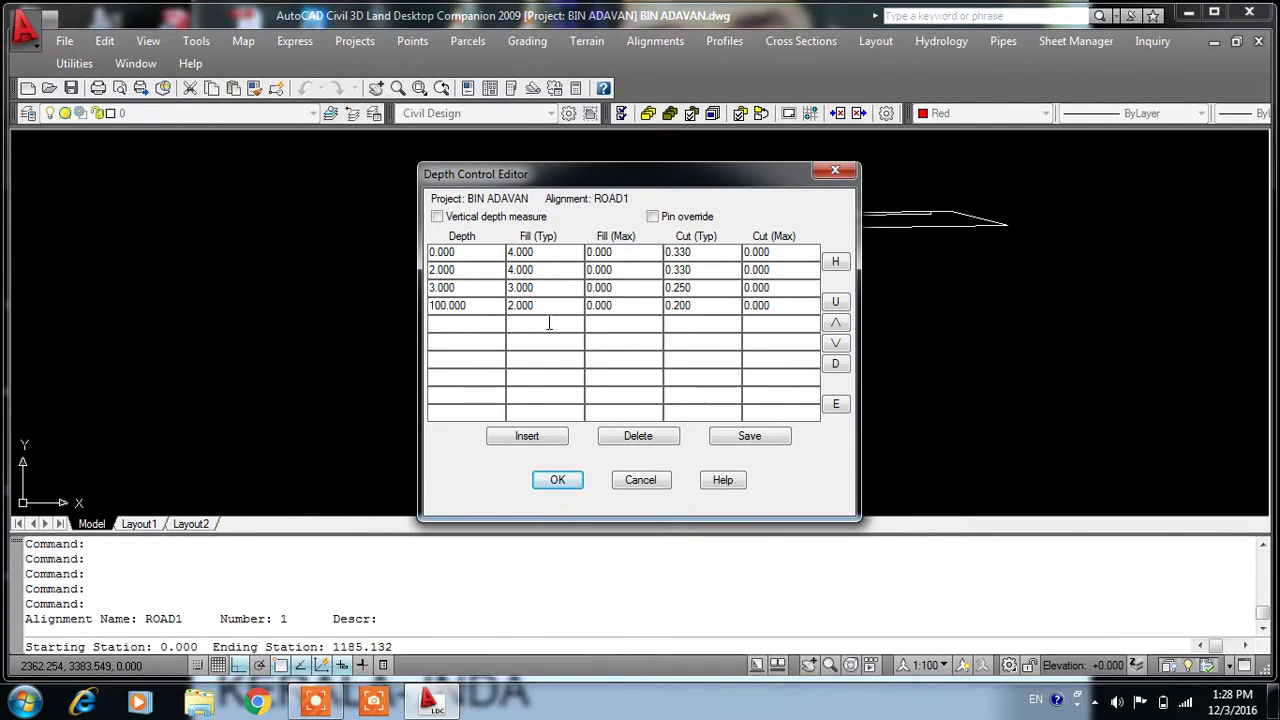
left_click(838, 170)
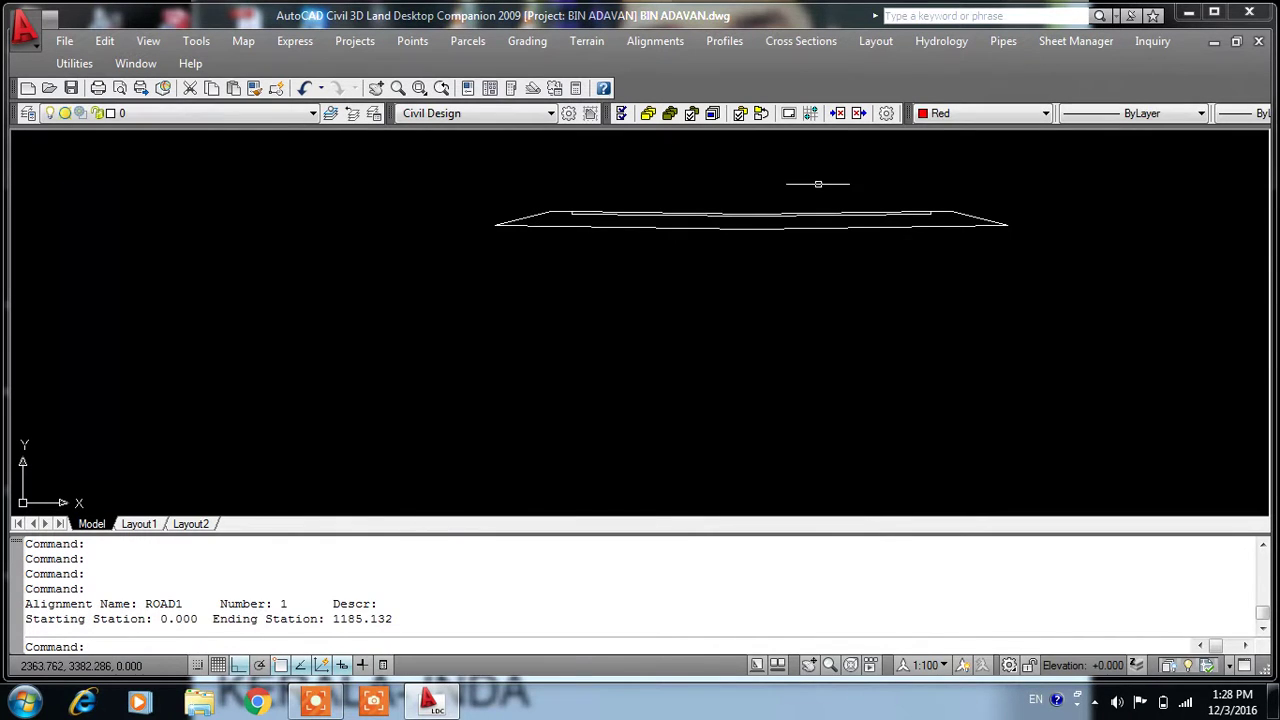
left_click(794, 45)
mouse_move(823, 183)
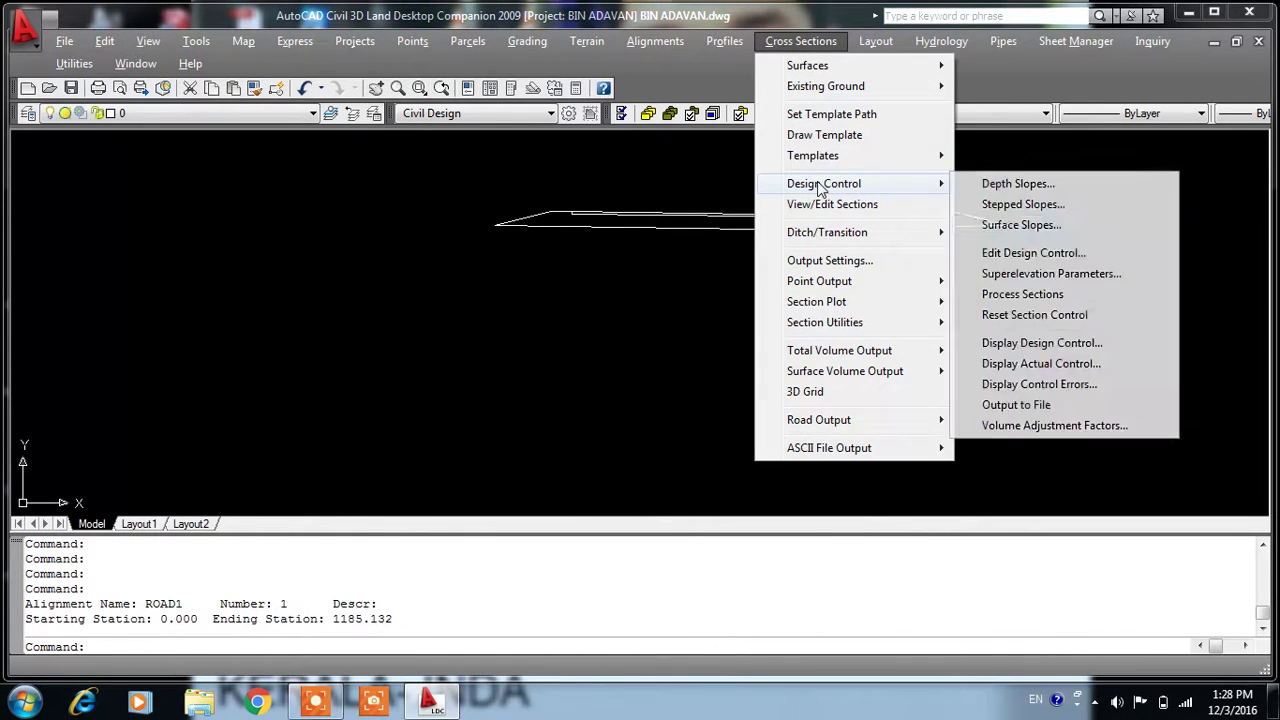
left_click(1025, 252)
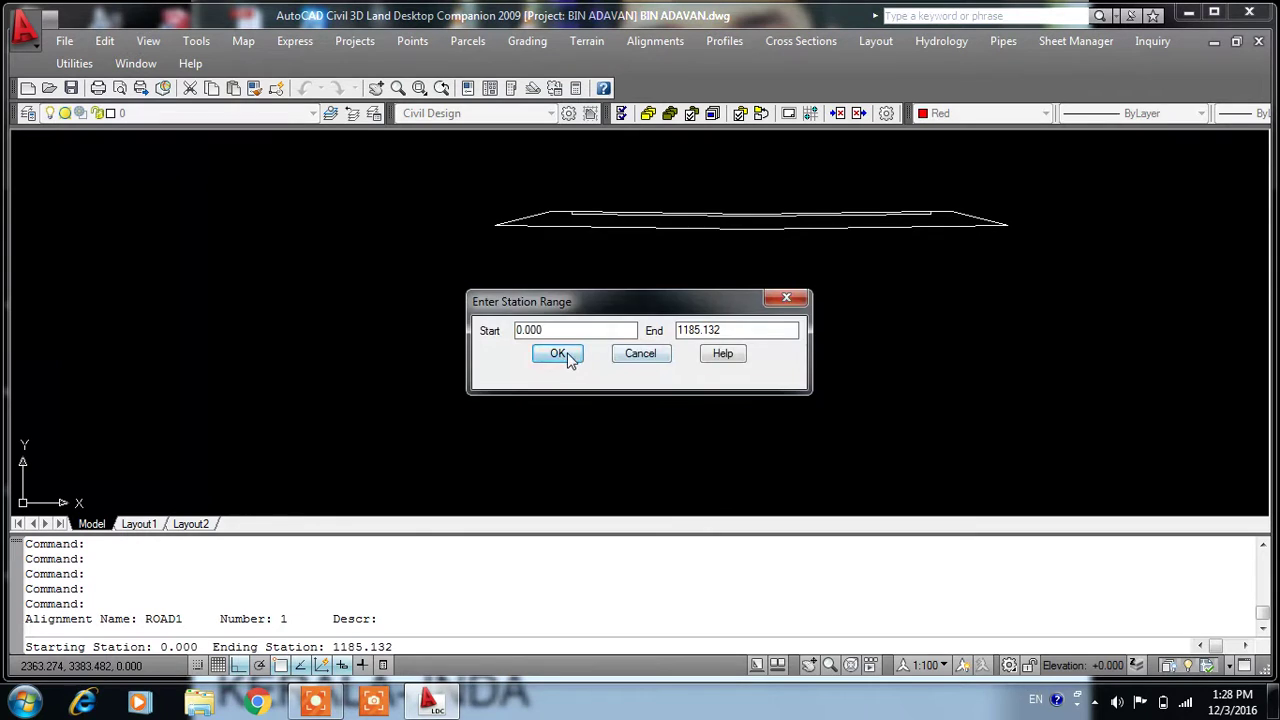
Step: Turn off left-side slope matching and reprocess ROAD1 through station 1+185.132
left_click(565, 352)
left_click(616, 396)
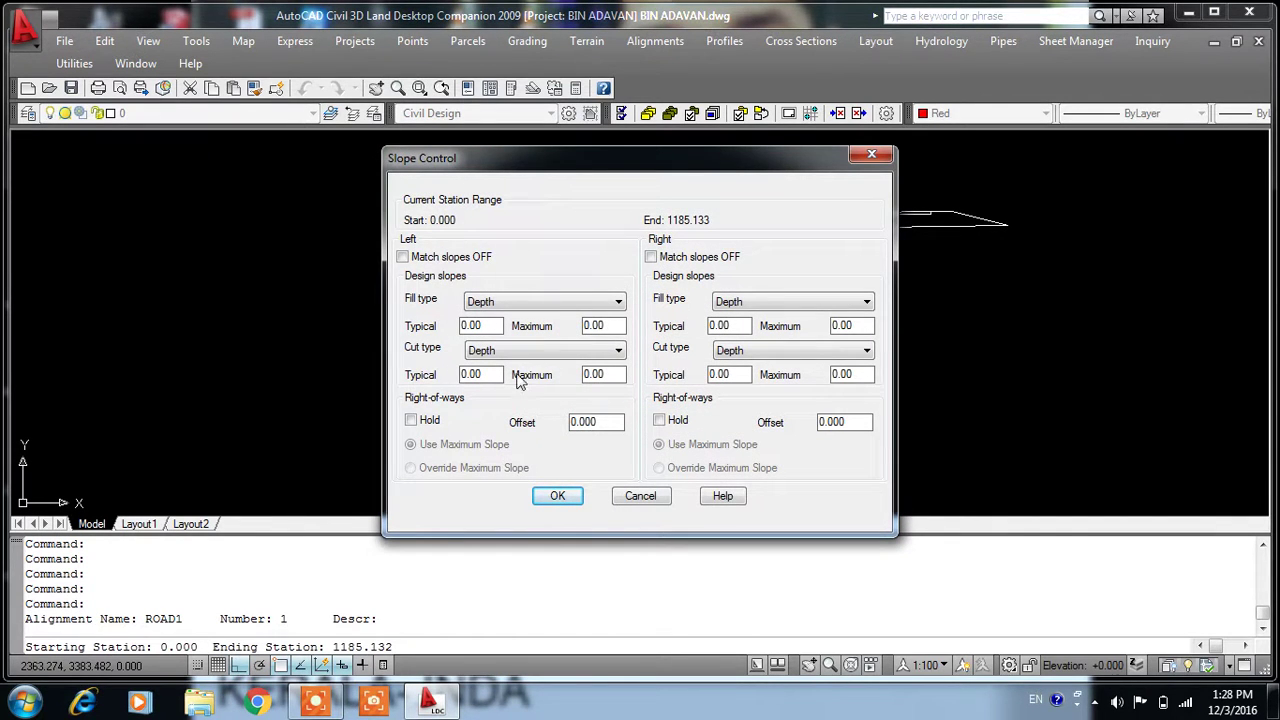
left_click(402, 257)
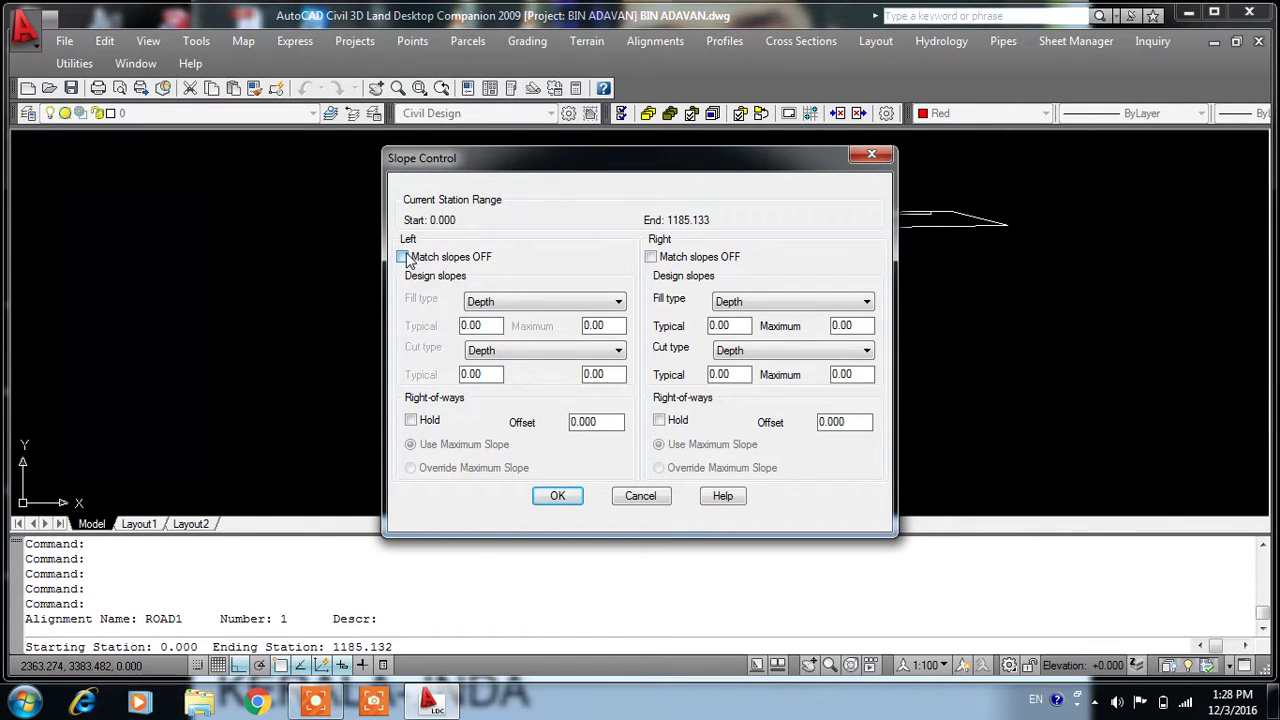
left_click(557, 496)
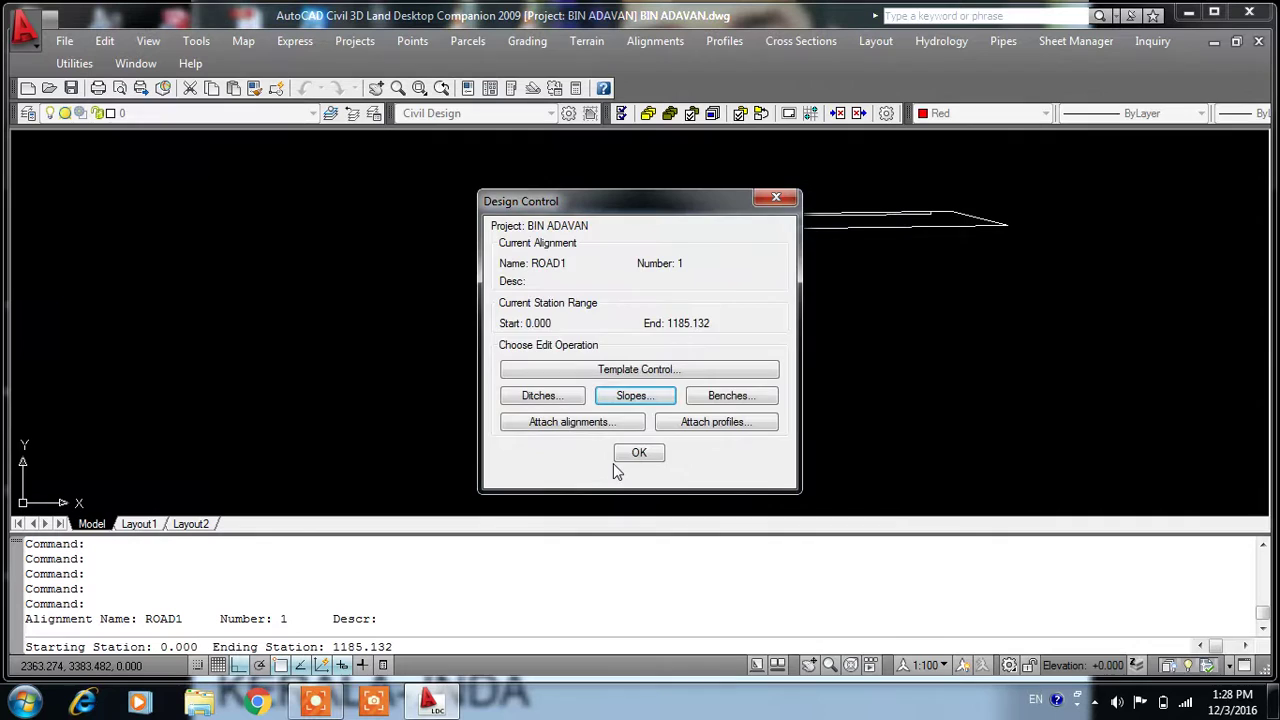
left_click(650, 450)
left_click(781, 350)
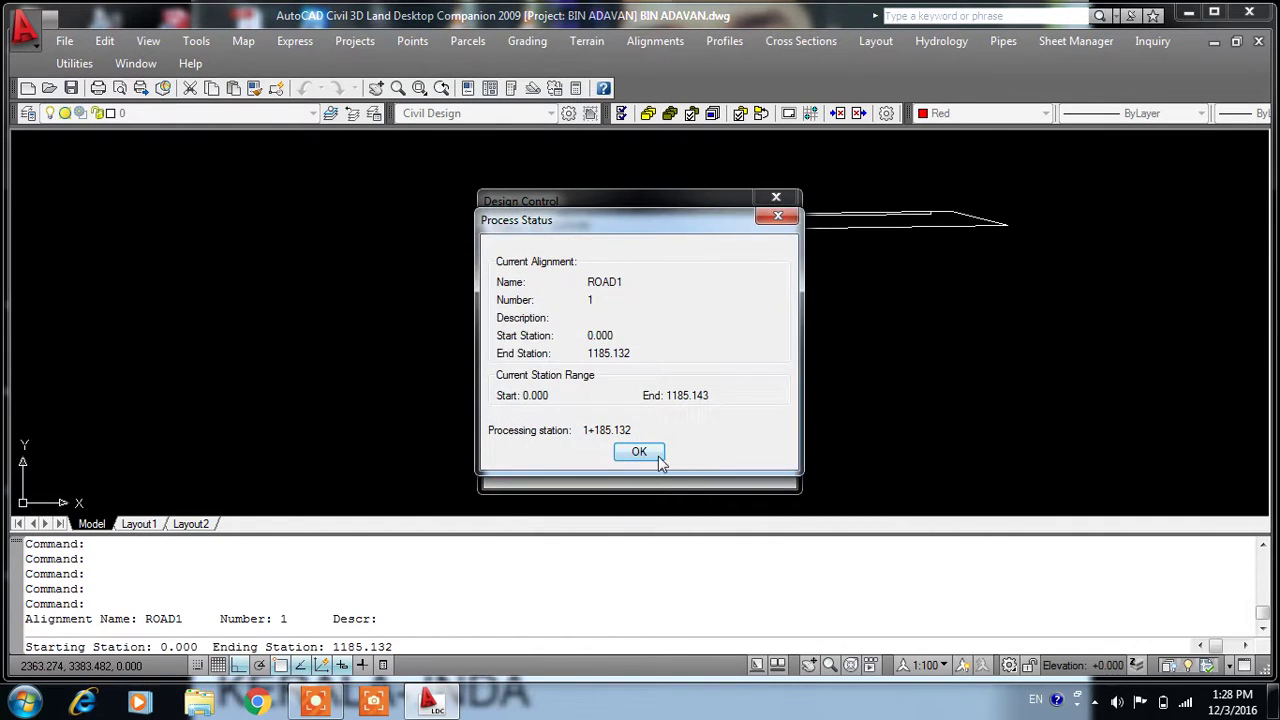
left_click(640, 452)
left_click(797, 41)
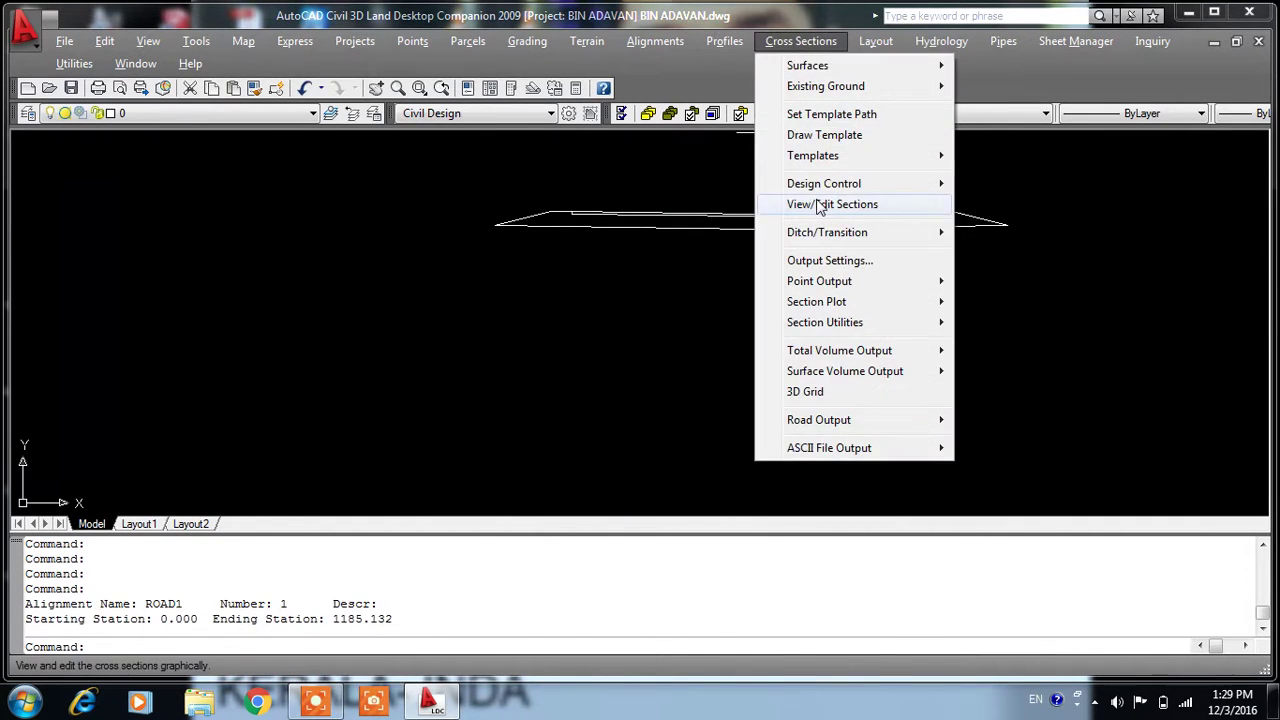
Step: Step through ROAD1's cross sections up to station 0+325, then exit the viewer
left_click(823, 206)
key("Return")
key("Return")
key("Return")
key("Return")
key("Return")
key("Return")
key("Return")
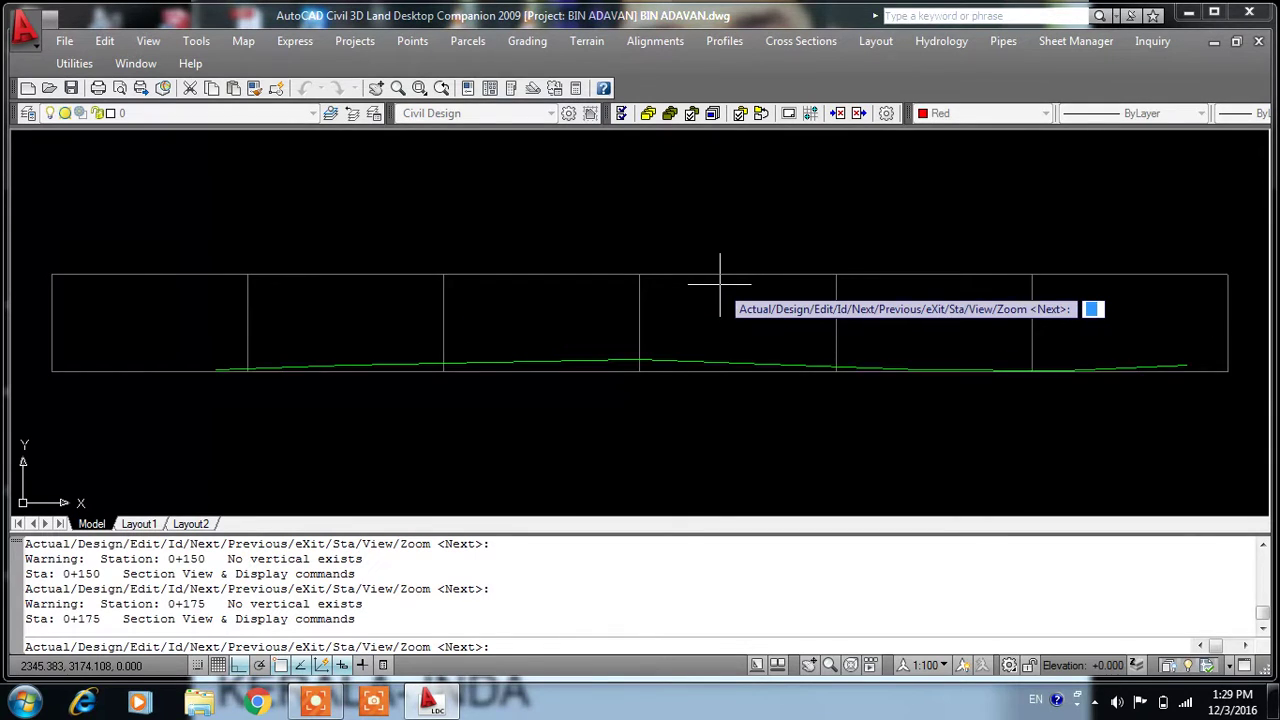
key("Return")
key("Return")
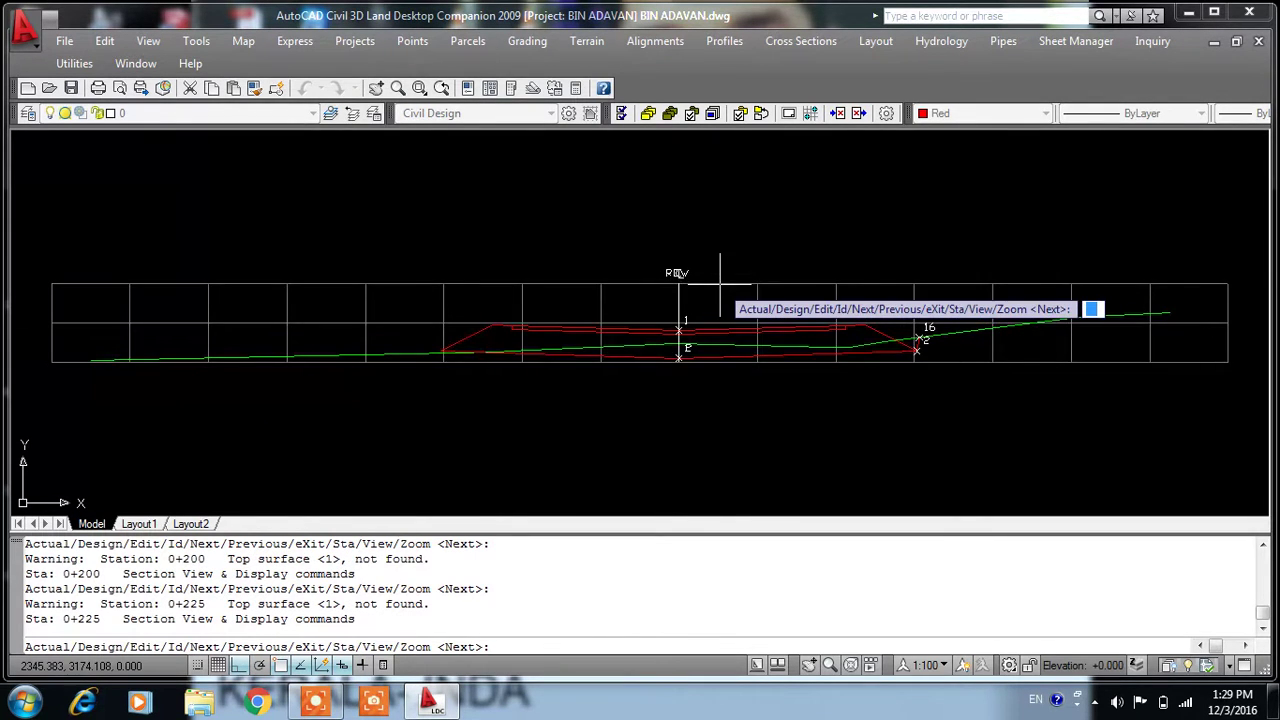
key("Return")
key("Return")
key("Return")
key("Return")
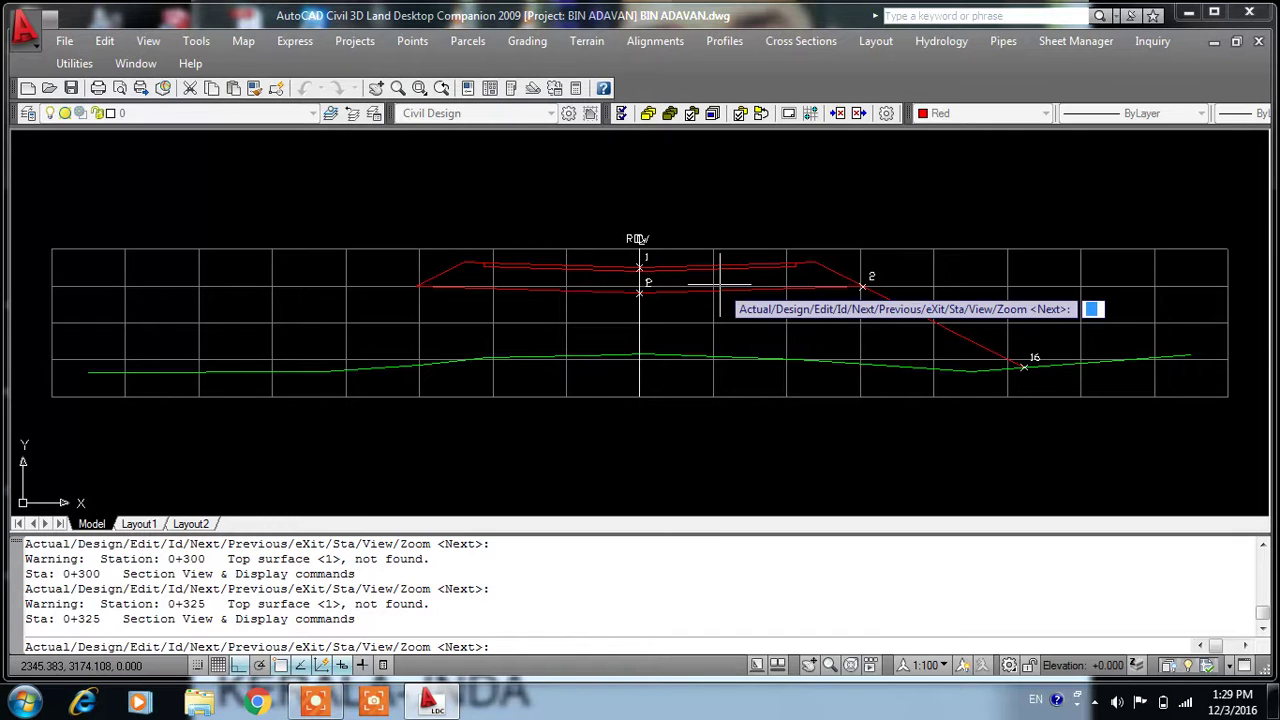
key("Escape")
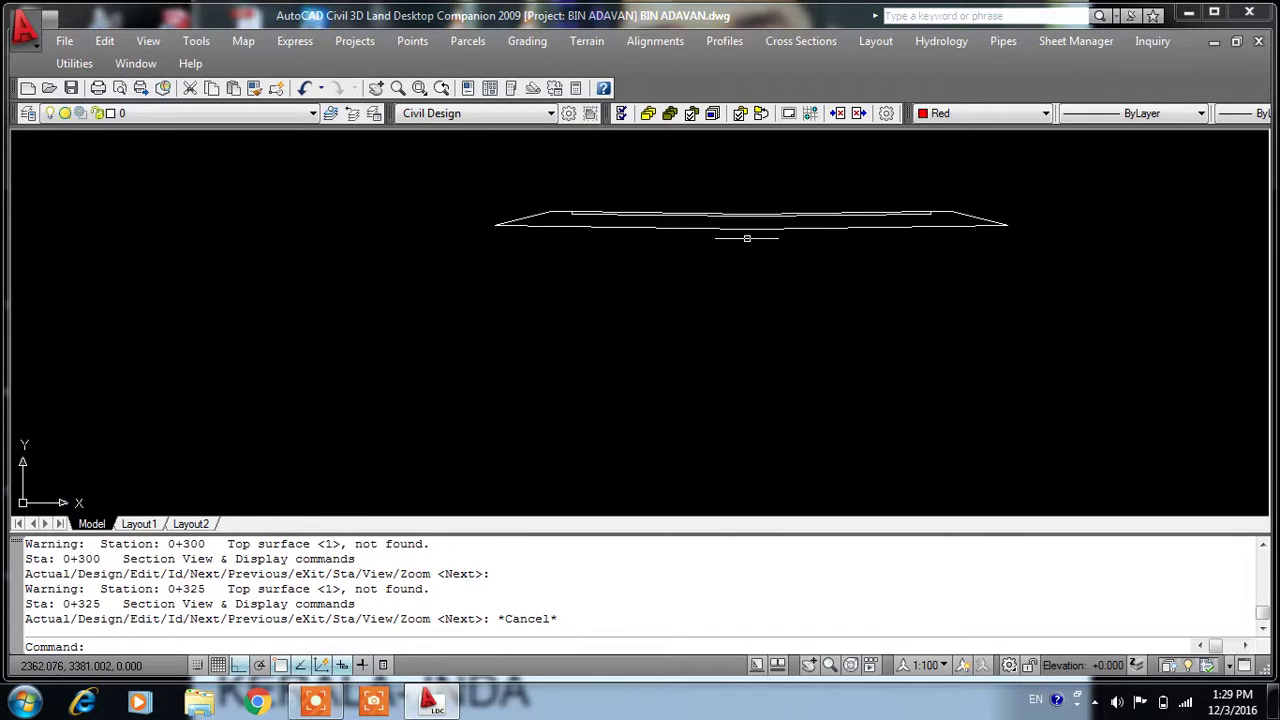
left_click(811, 48)
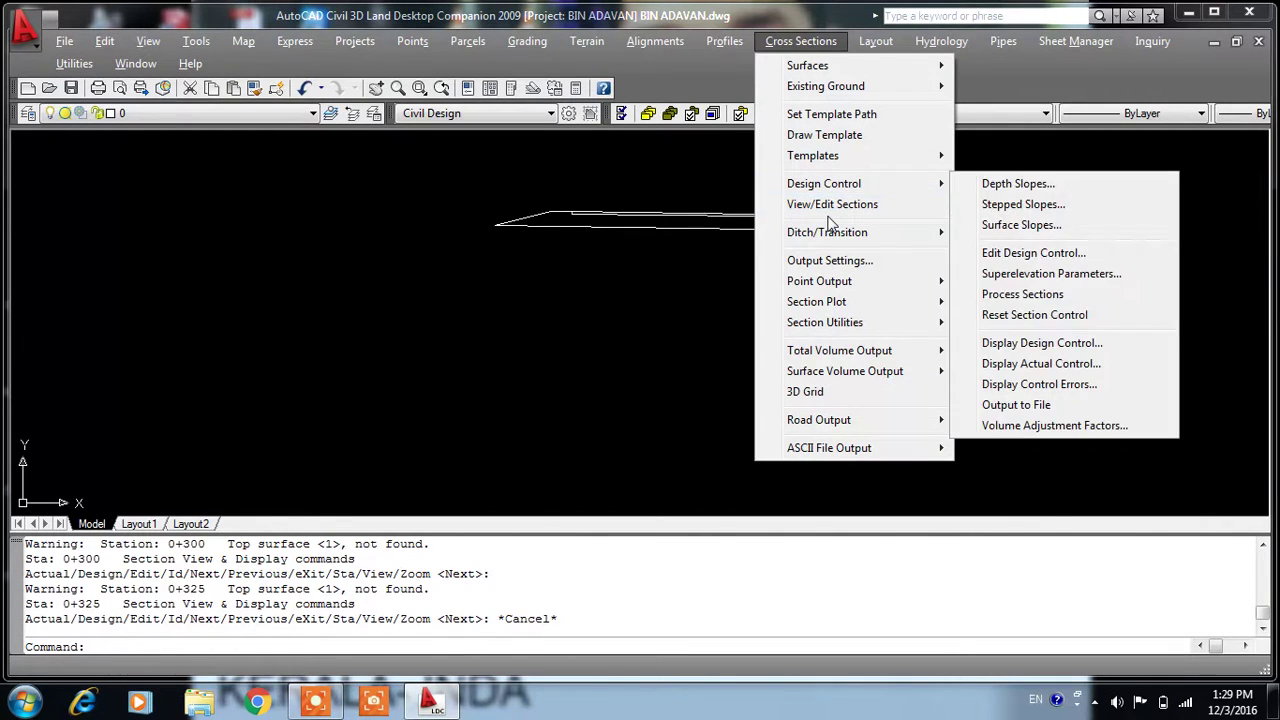
mouse_move(824, 183)
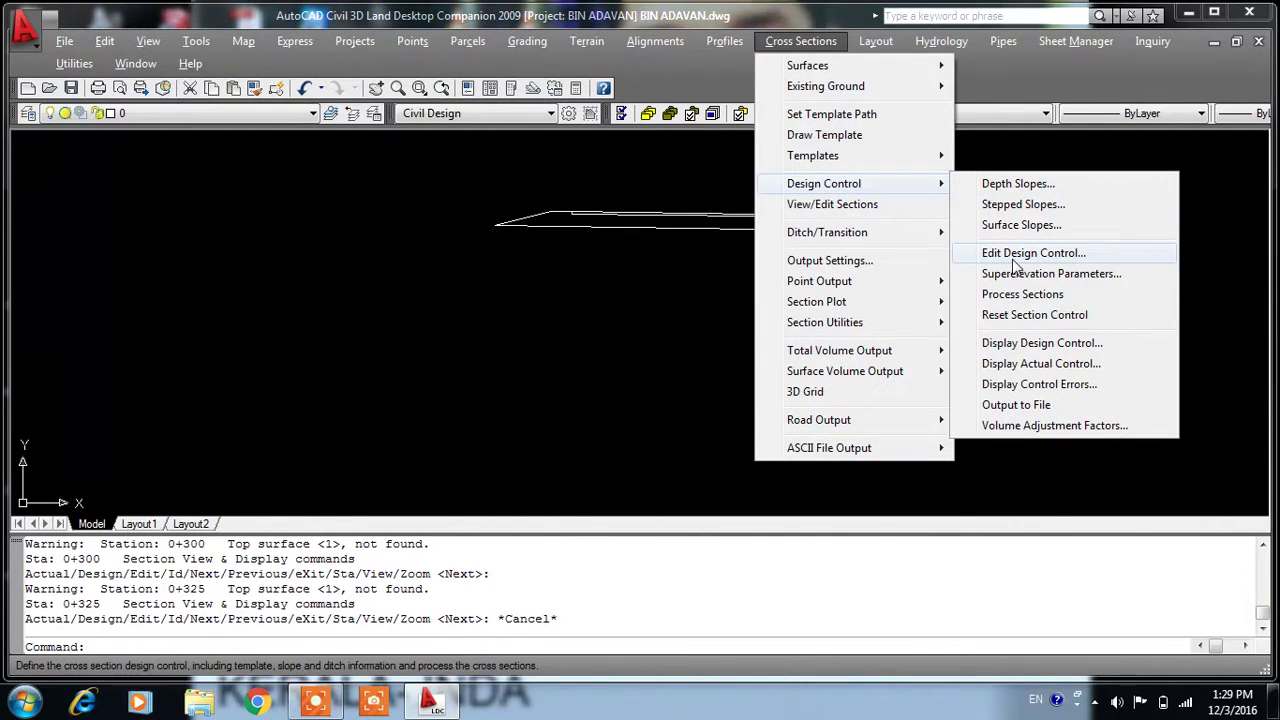
Step: Reopen design control for the full station range and keep template datum 15
left_click(1015, 255)
left_click(565, 360)
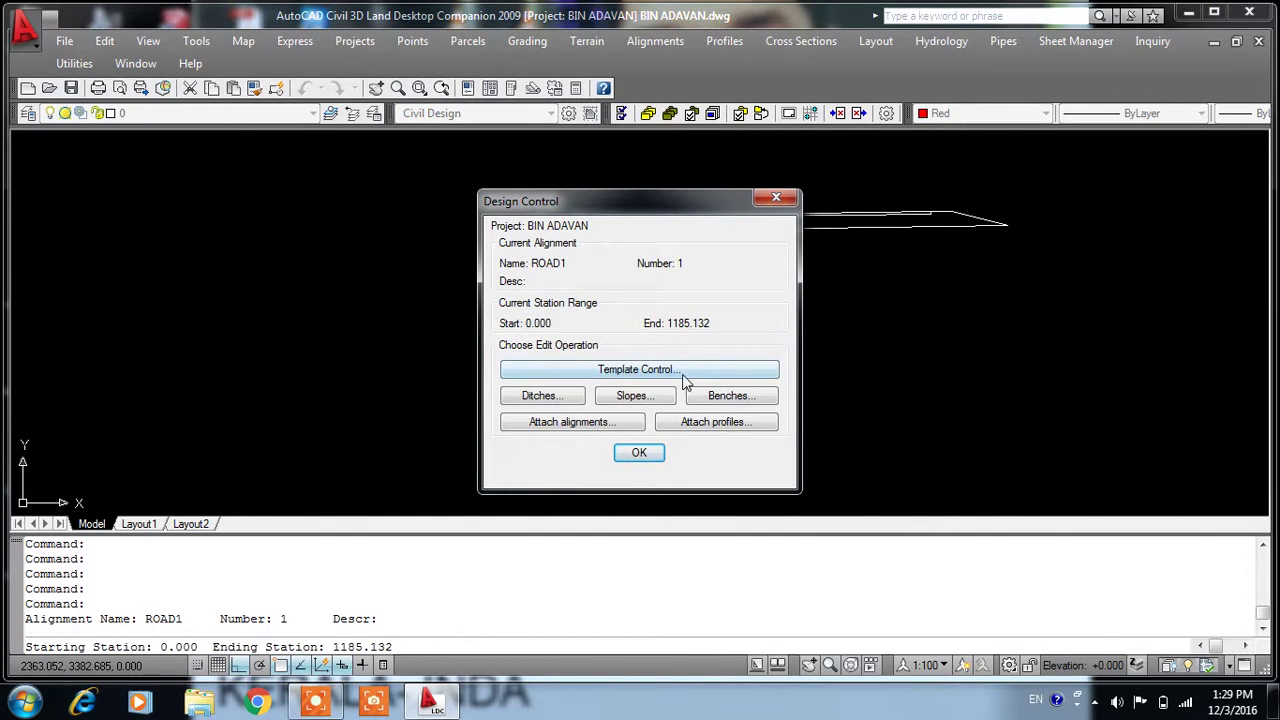
left_click(685, 370)
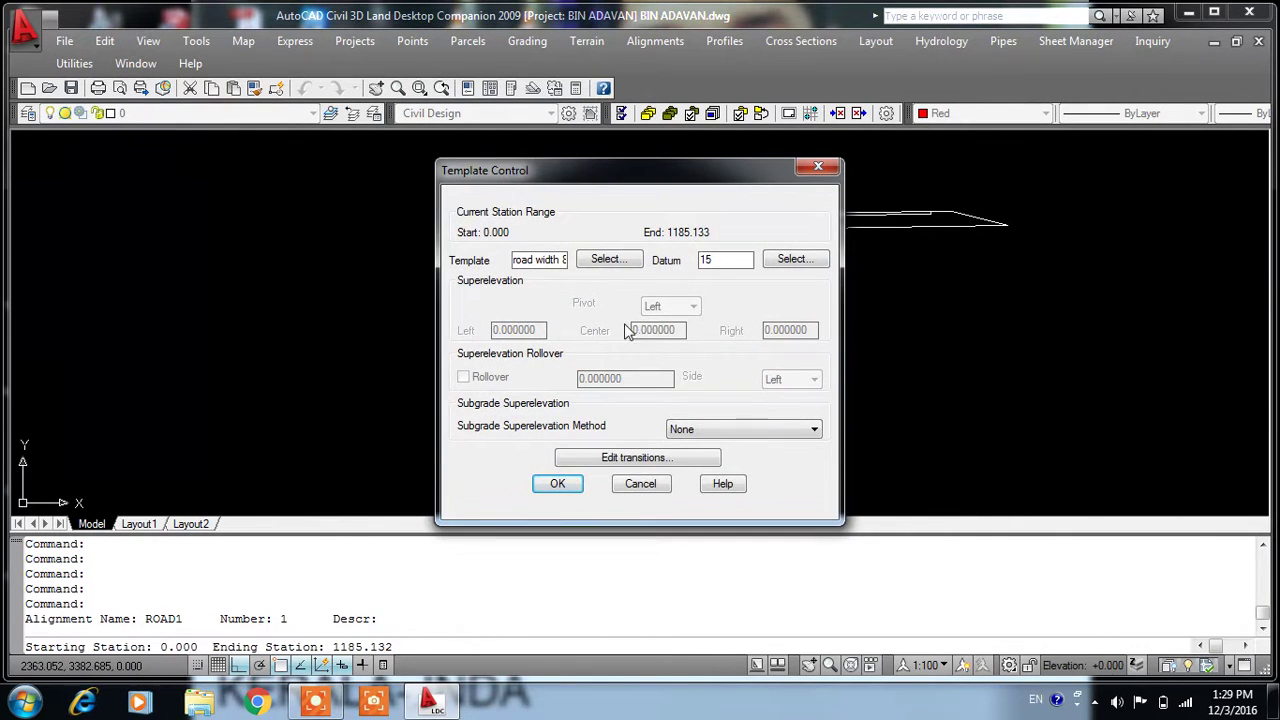
left_click(778, 264)
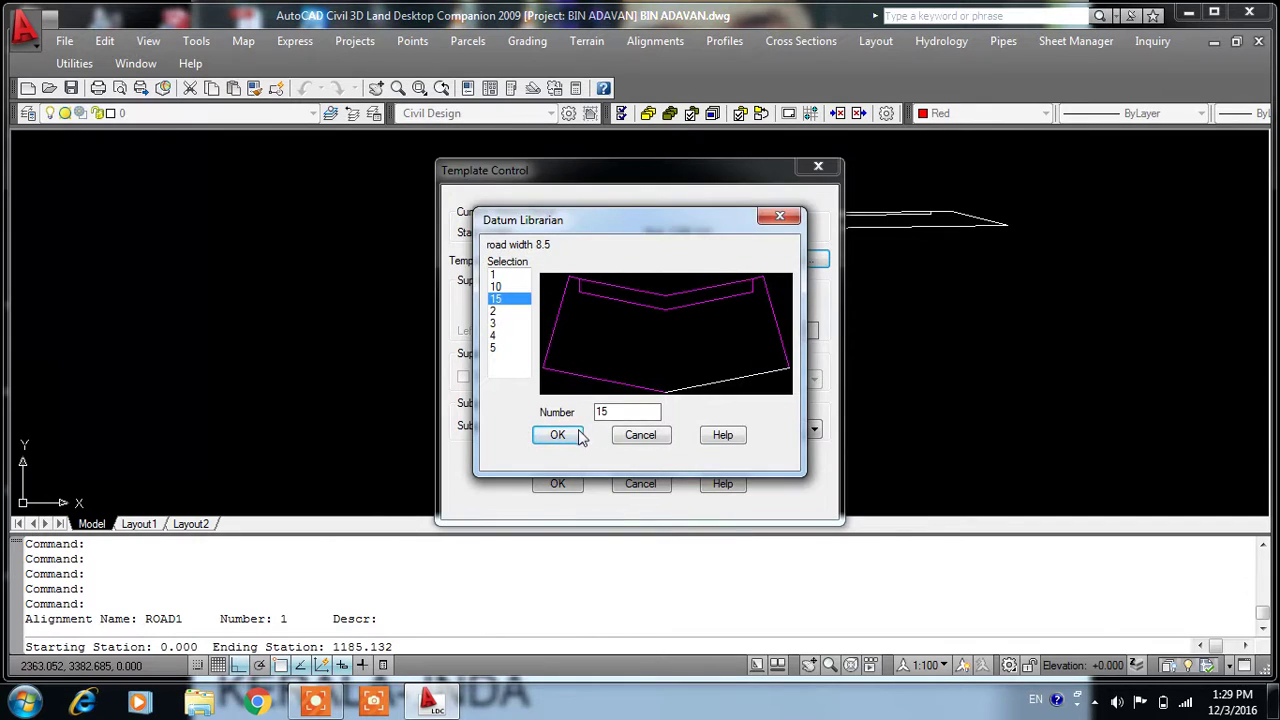
left_click(572, 434)
left_click(556, 484)
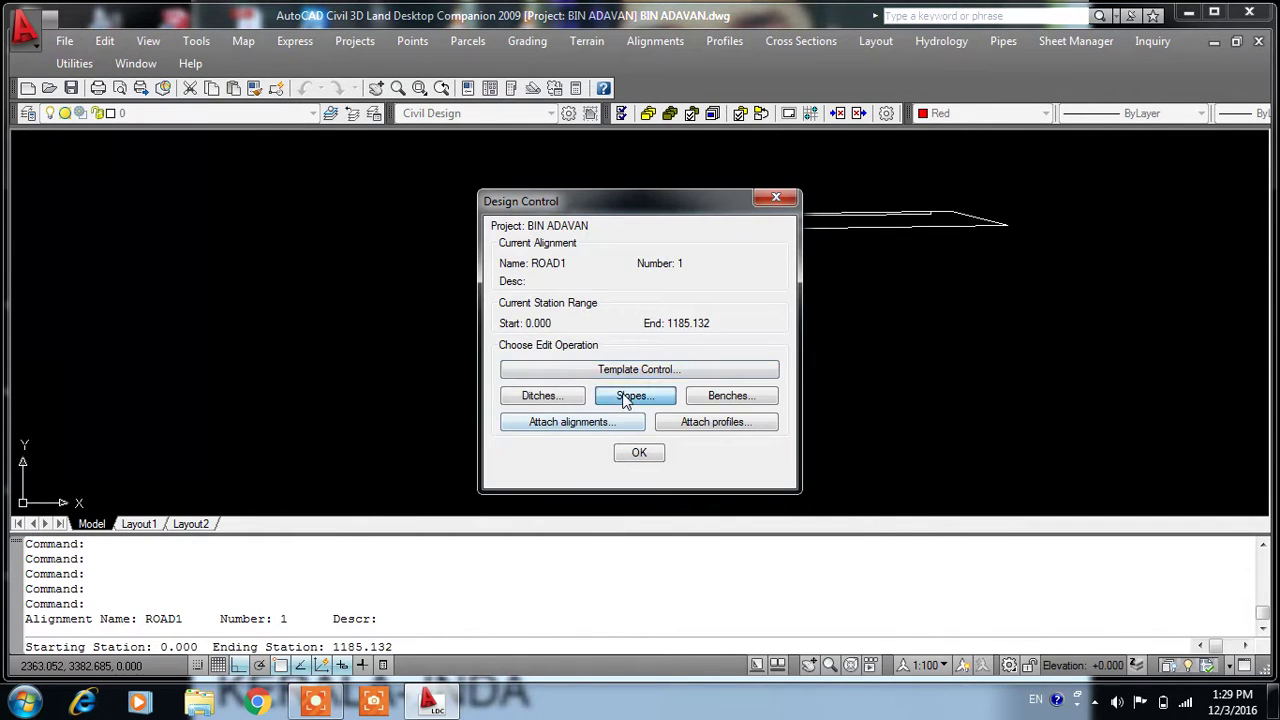
Step: Set left fill and cut slope types to Simple and reprocess ROAD1 through 1+185.132
left_click(624, 399)
left_click(402, 257)
left_click(522, 303)
left_click(522, 318)
left_click(510, 356)
left_click(508, 362)
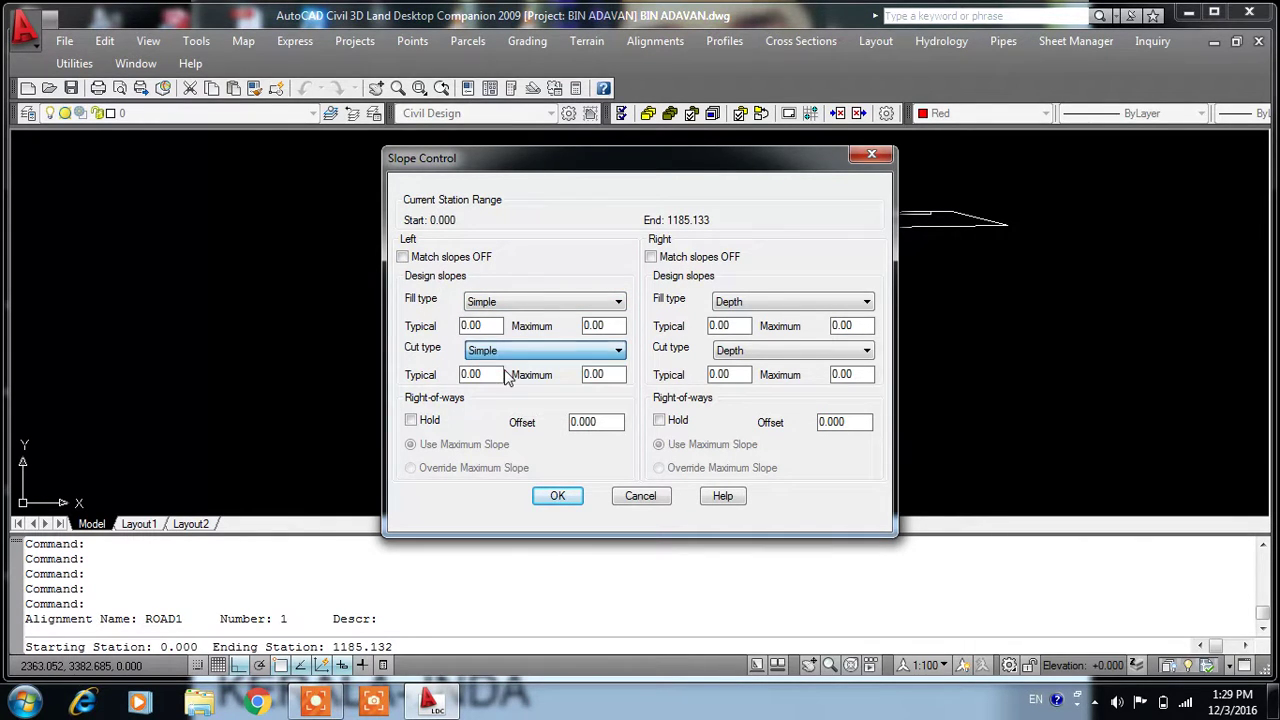
left_click(557, 496)
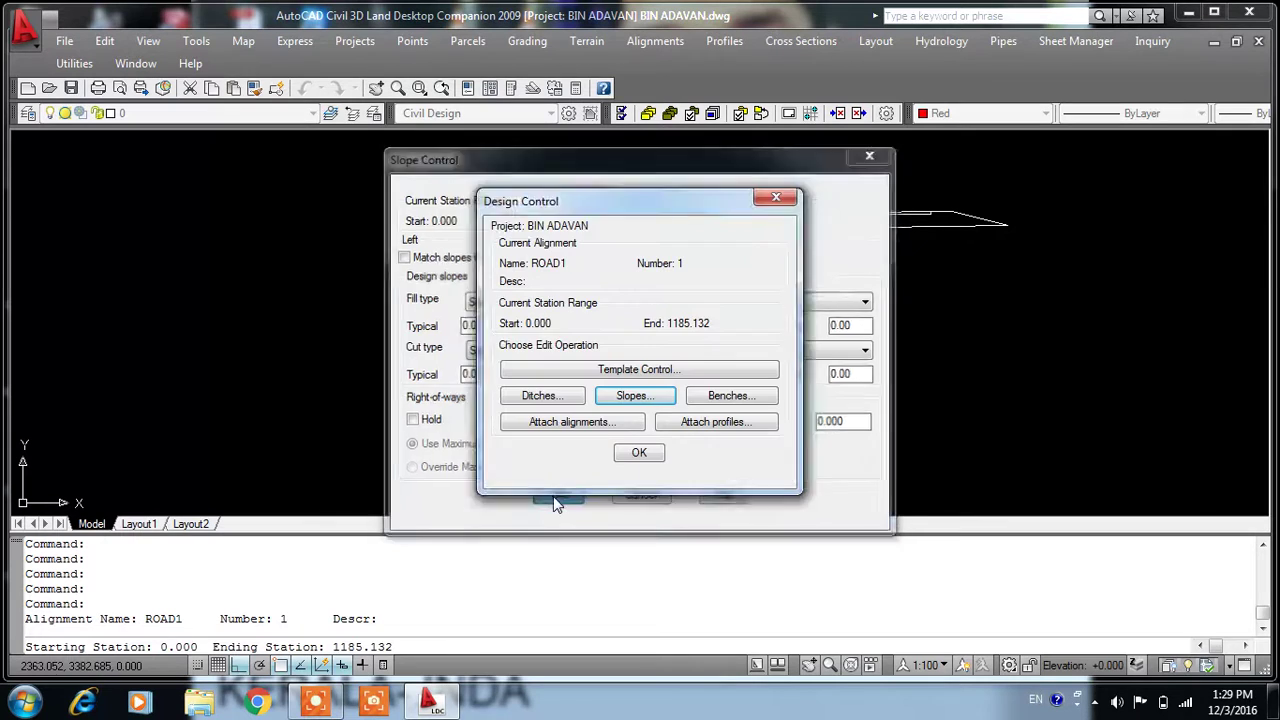
left_click(647, 460)
left_click(776, 350)
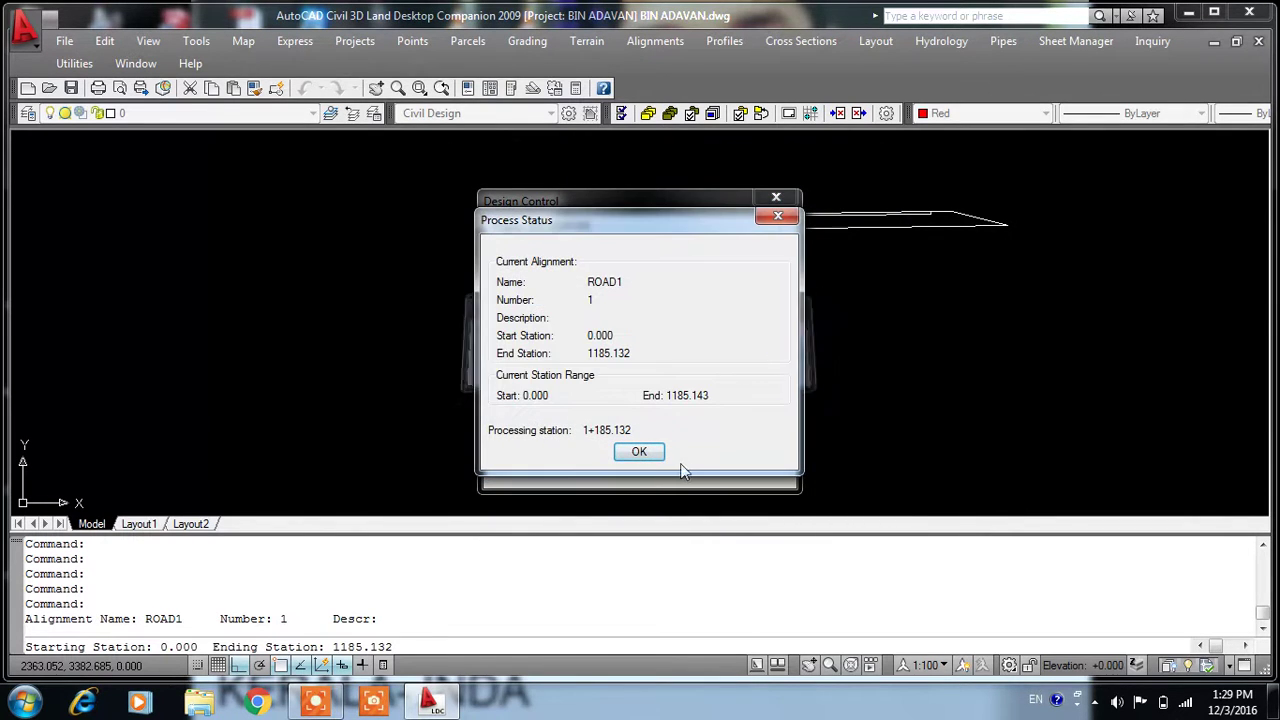
left_click(660, 460)
left_click(801, 41)
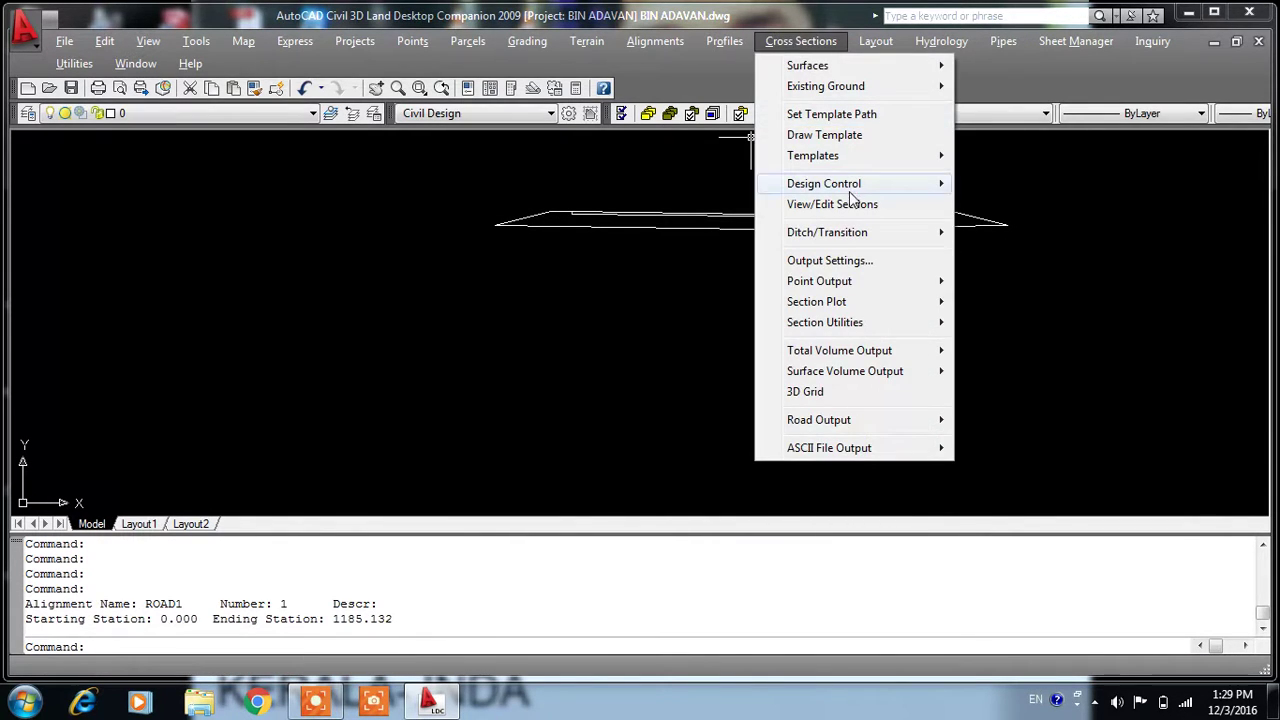
left_click(836, 205)
key("Return")
key("Return")
key("Return")
key("Return")
key("Return")
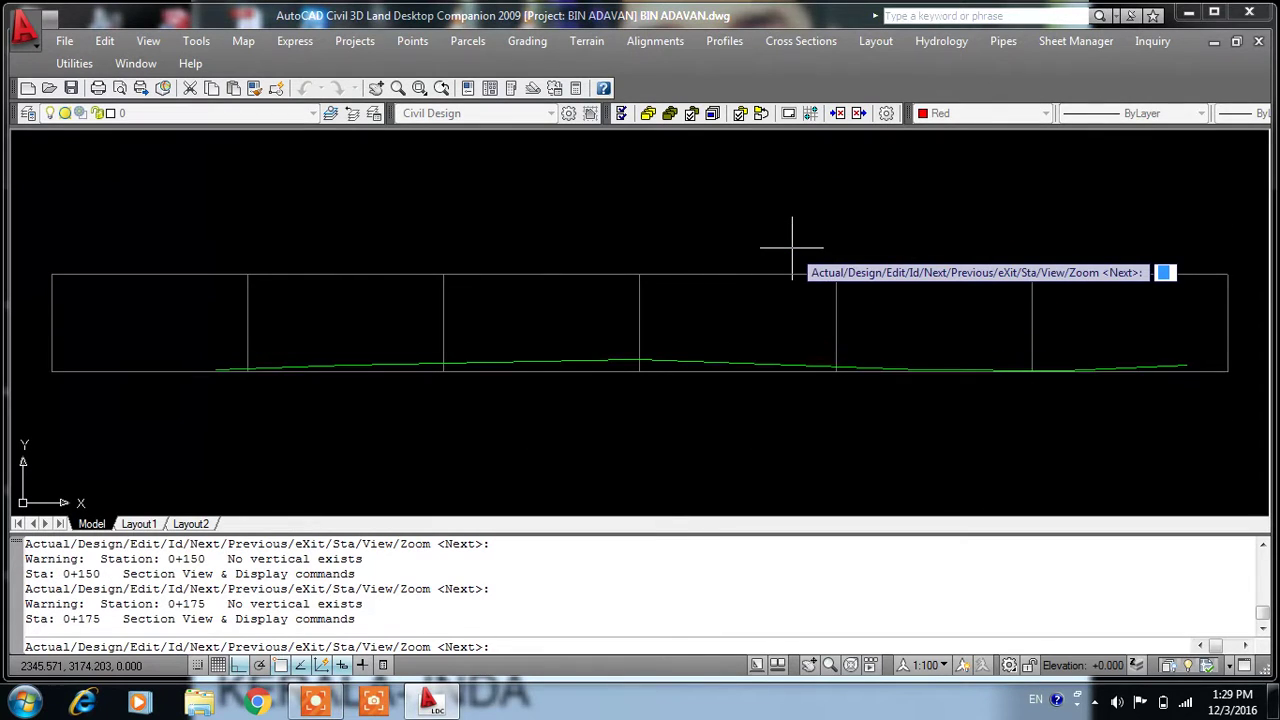
key("Return")
key("Return")
key("Return")
key("Return")
key("Return")
key("Return")
key("Return")
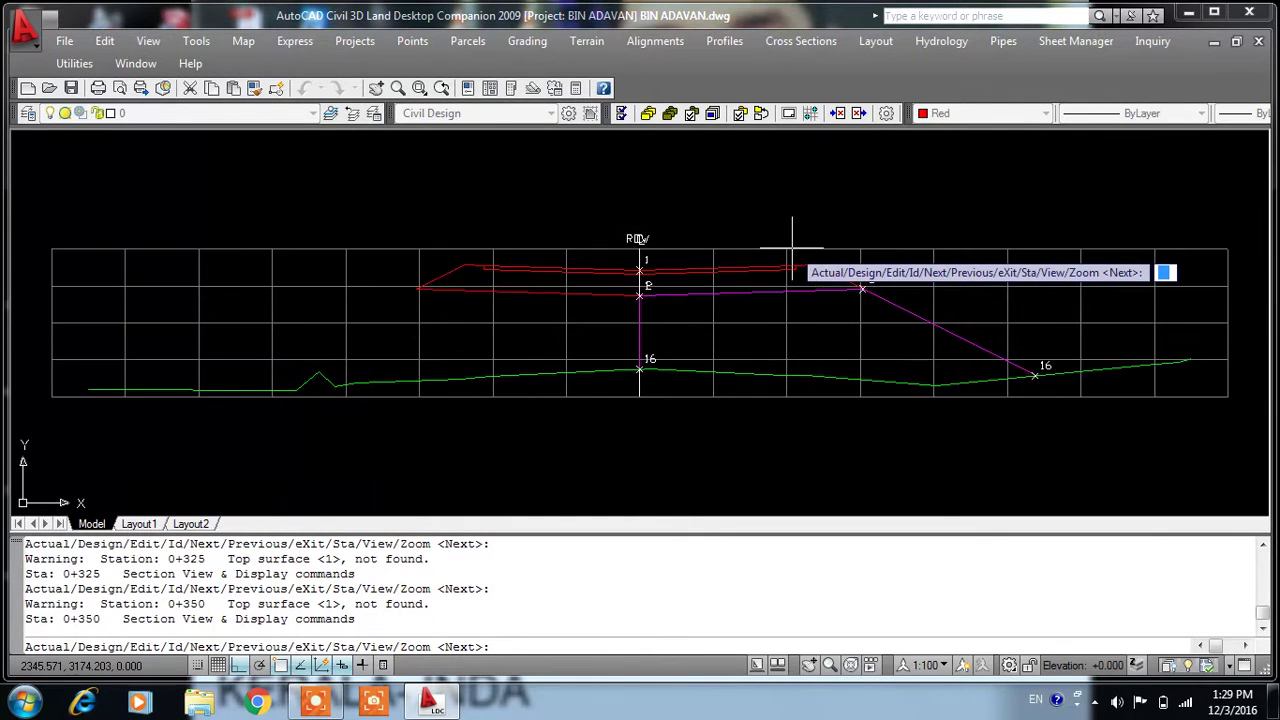
key("Return")
key("Return")
key("Return")
key("Return")
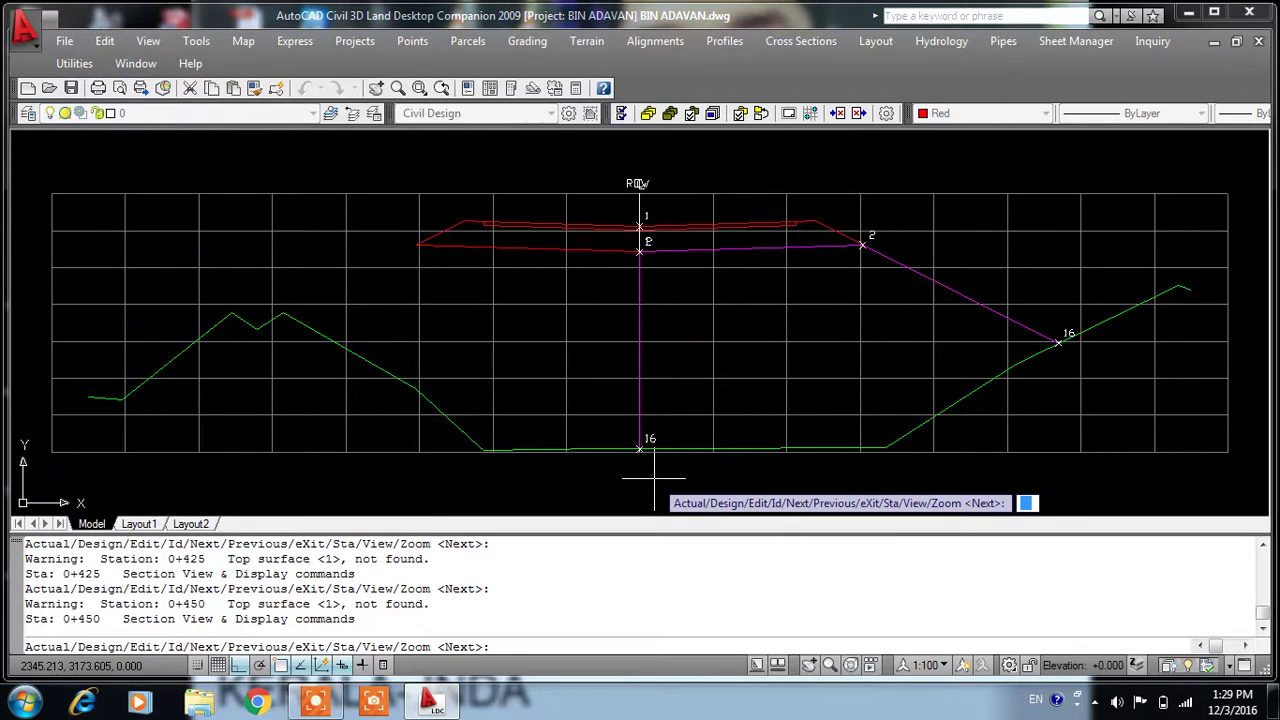
key("Return")
key("Return")
key("Return")
key("Return")
key("Return")
key("Return")
key("Return")
key("Return")
key("Return")
key("Return")
key("Return")
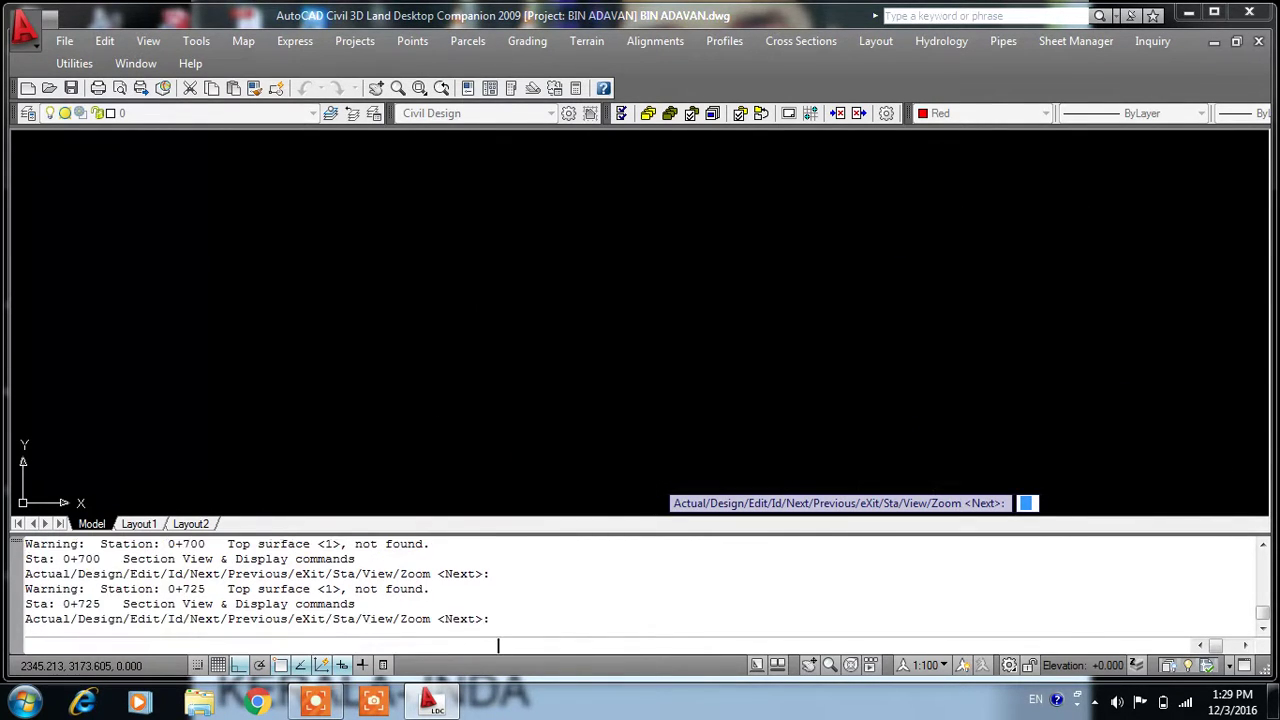
key("Return")
key("Return")
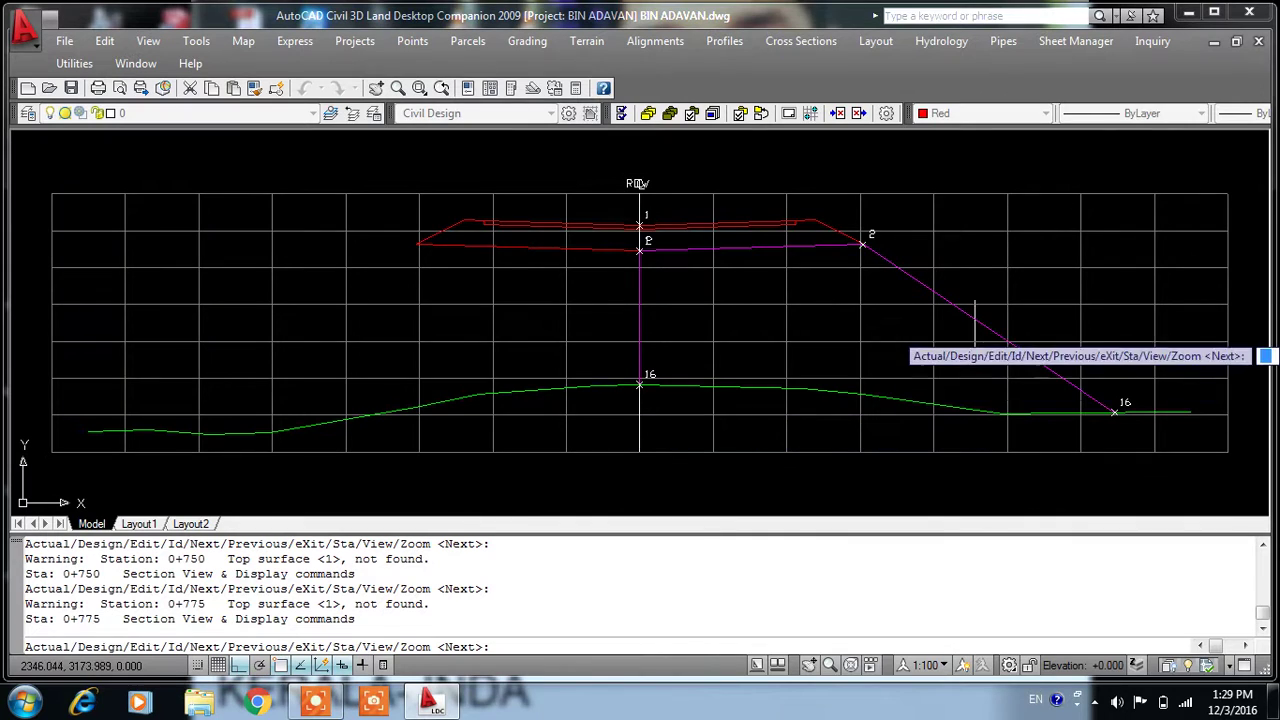
key("Return")
key("Return")
key("Return")
key("Return")
key("Return")
key("Return")
key("Return")
key("Return")
key("Return")
key("Return")
key("Return")
key("Return")
key("Return")
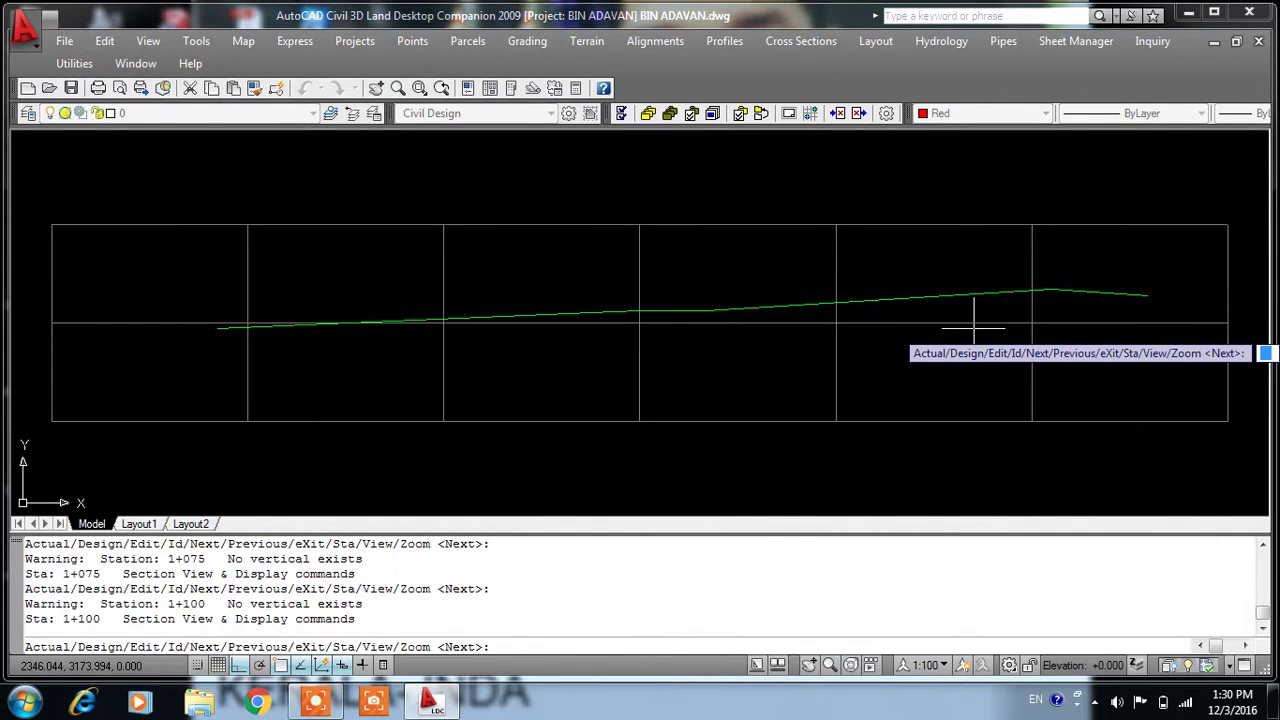
key("Escape")
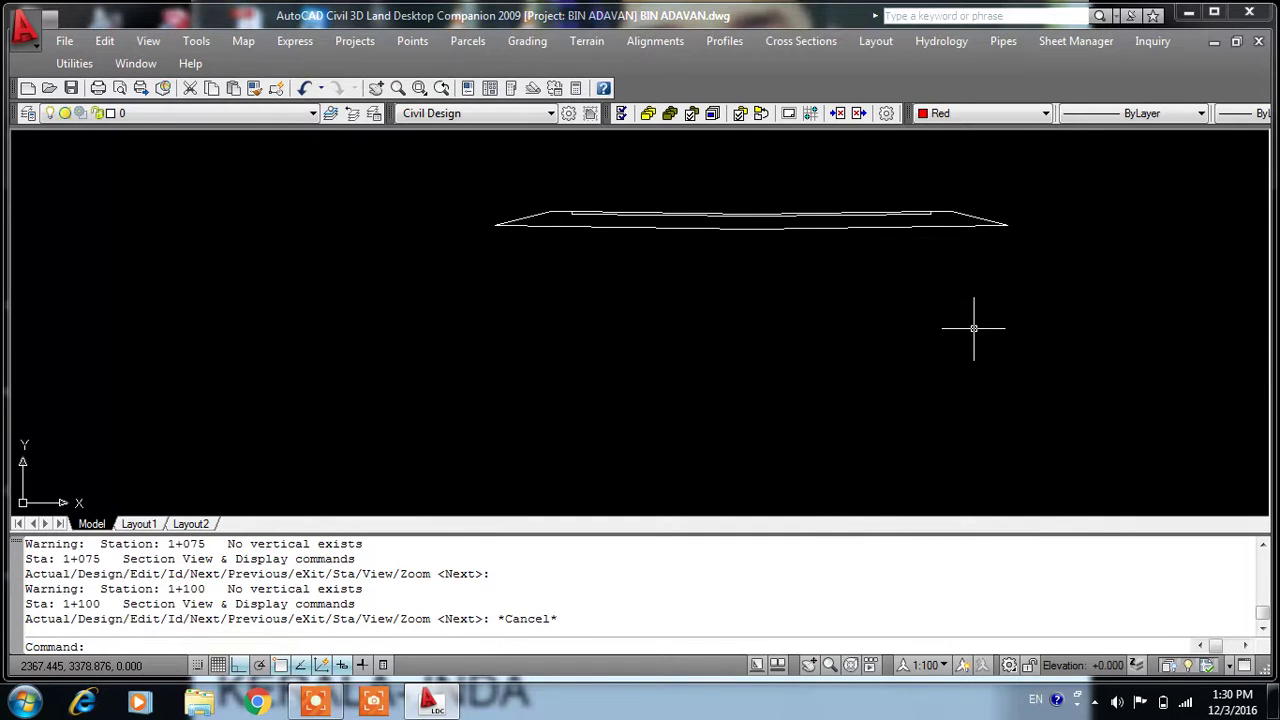
Step: Place an average-end-area volume table using curve correction and default adjustment factors
left_click(831, 41)
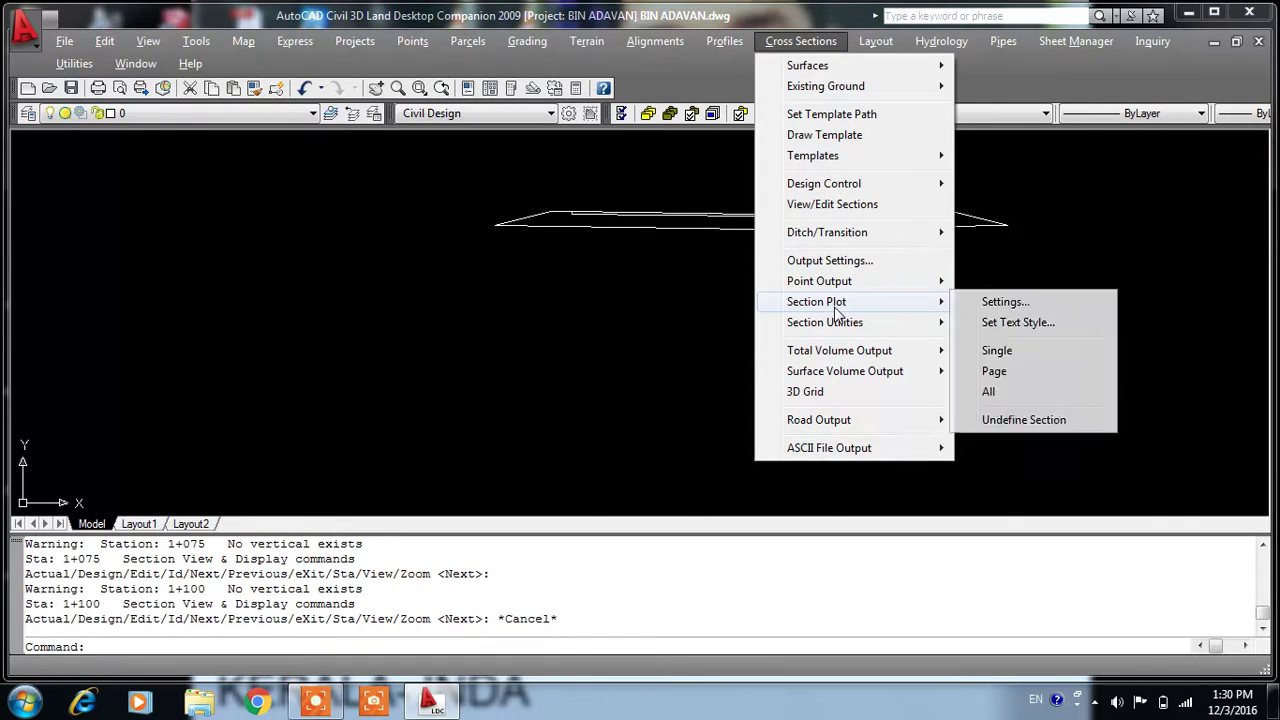
mouse_move(819, 281)
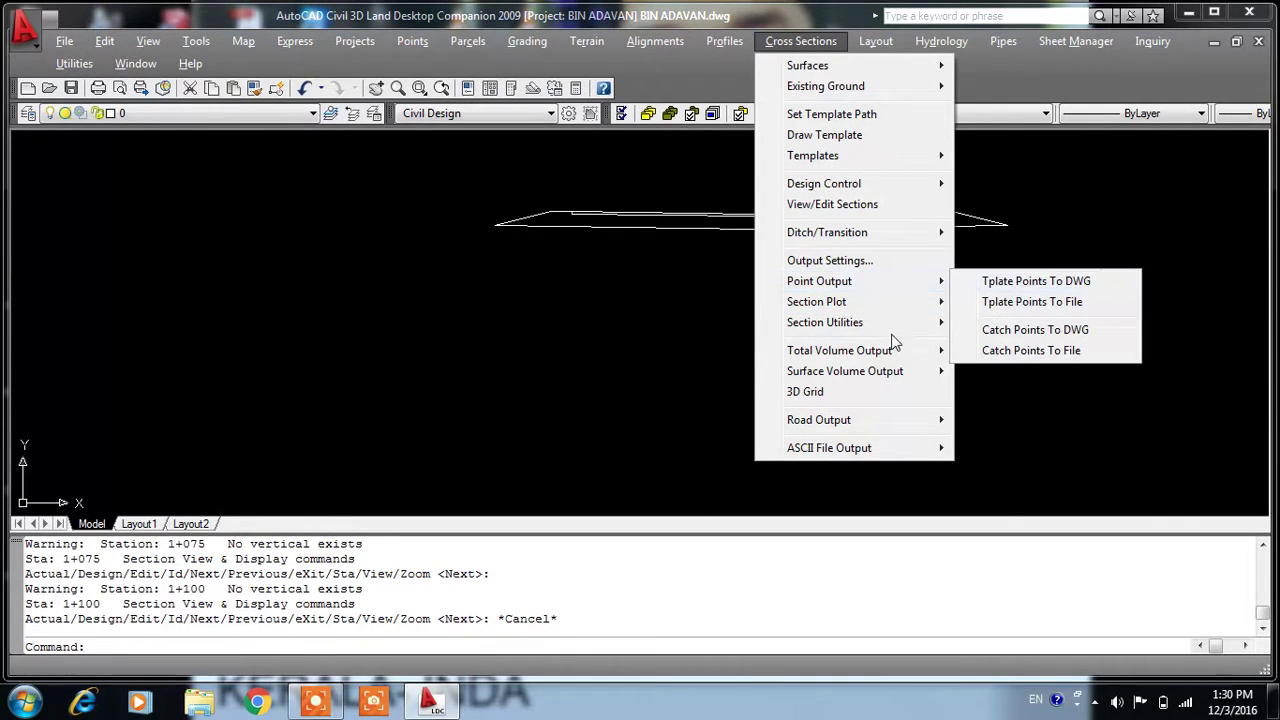
mouse_move(840, 350)
left_click(980, 347)
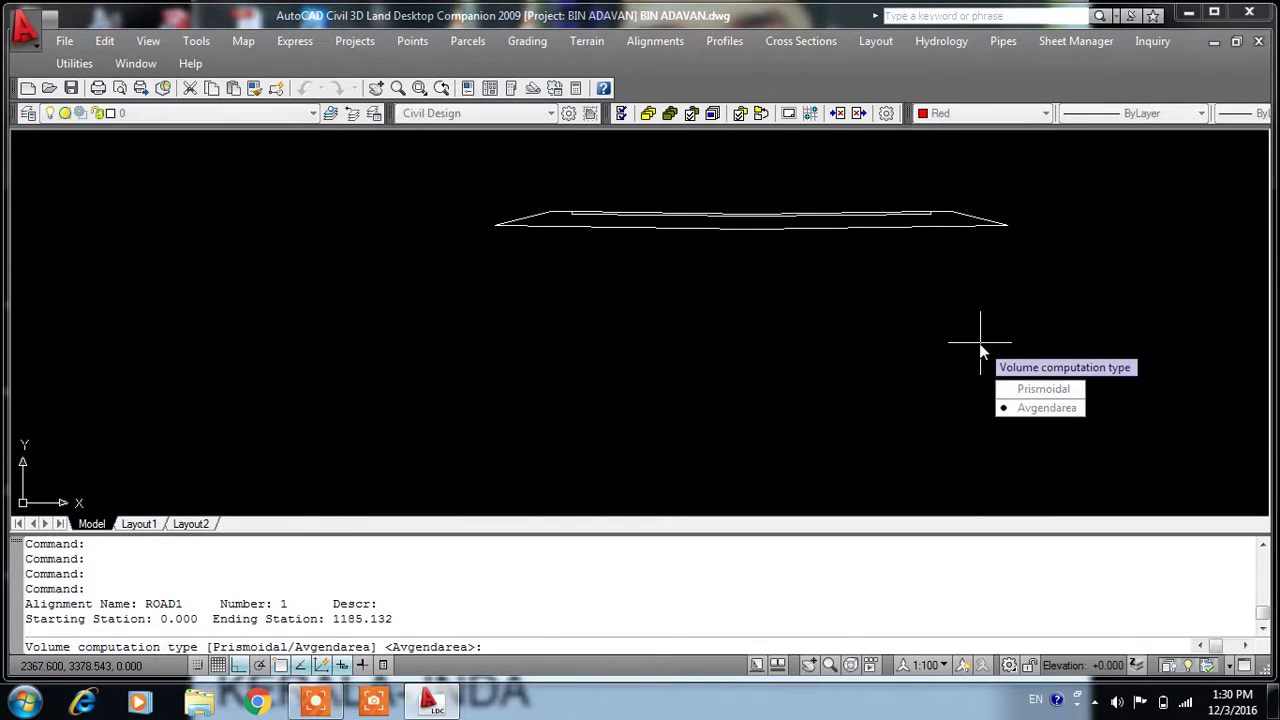
type("A")
key("Return")
key("y")
key("Return")
key("y")
key("Return")
key("Return")
key("Return")
key("Return")
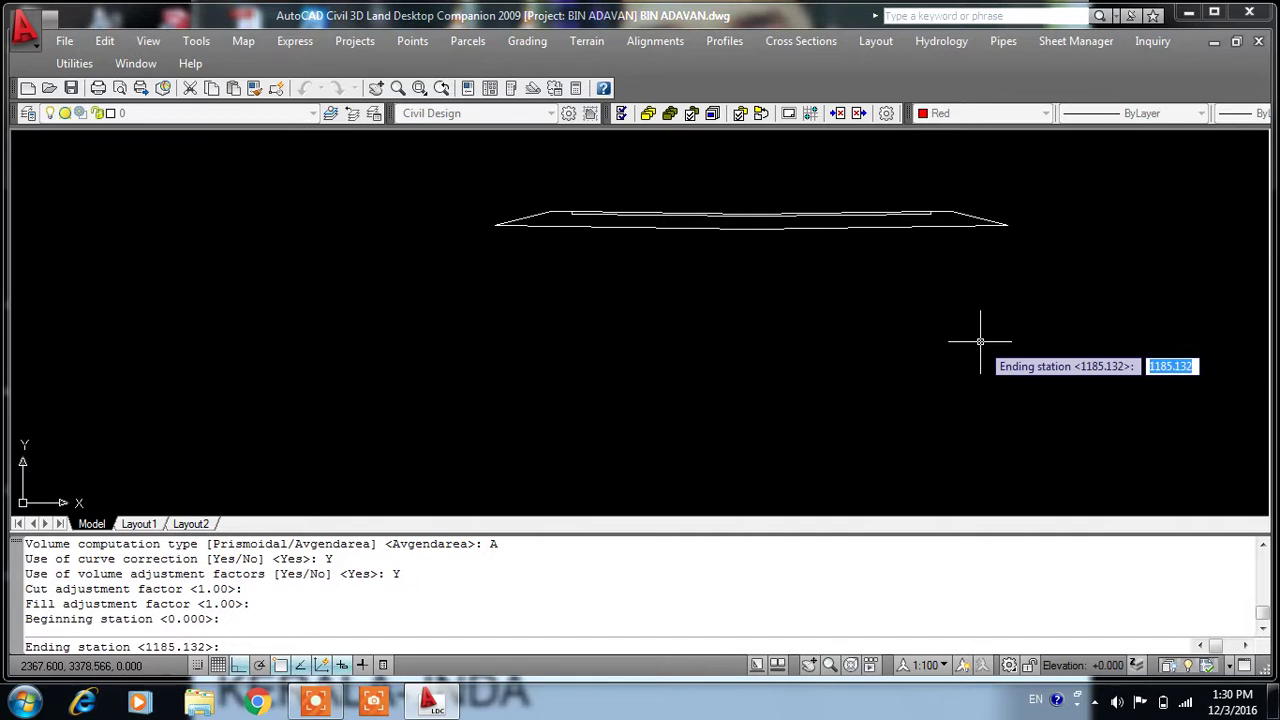
key("Return")
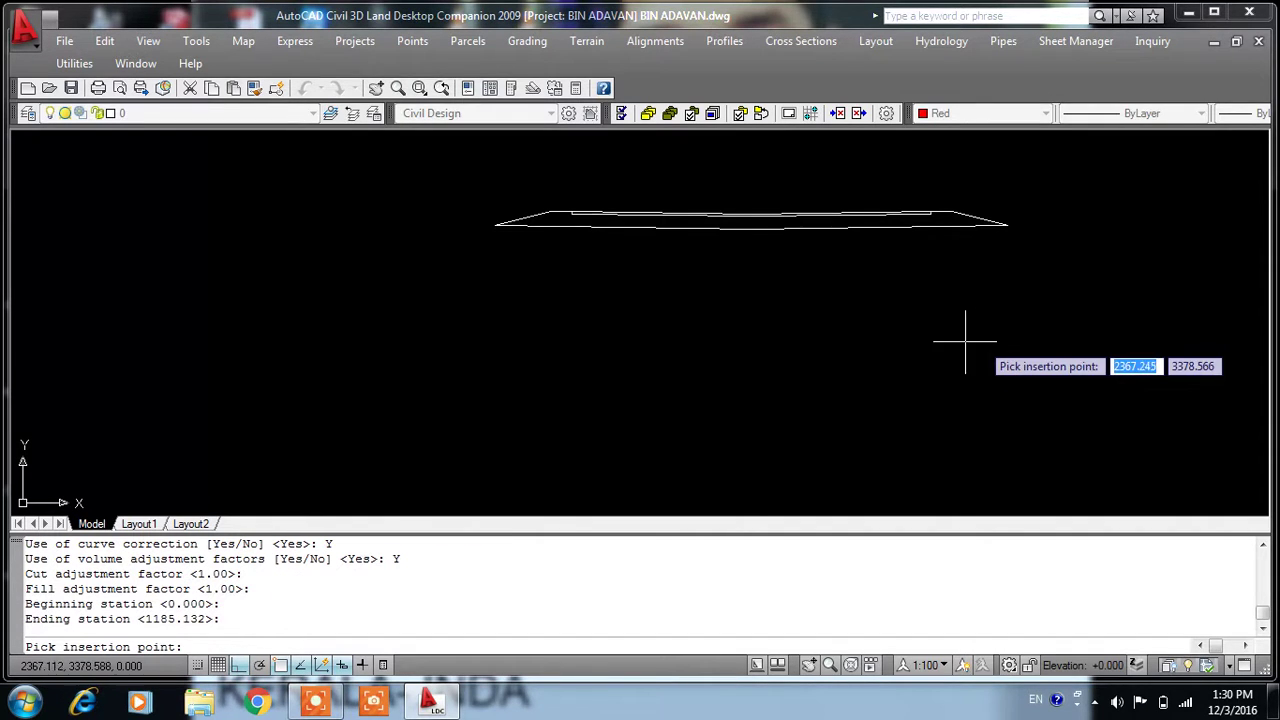
scroll(640, 300, "down", 4)
left_click(944, 202)
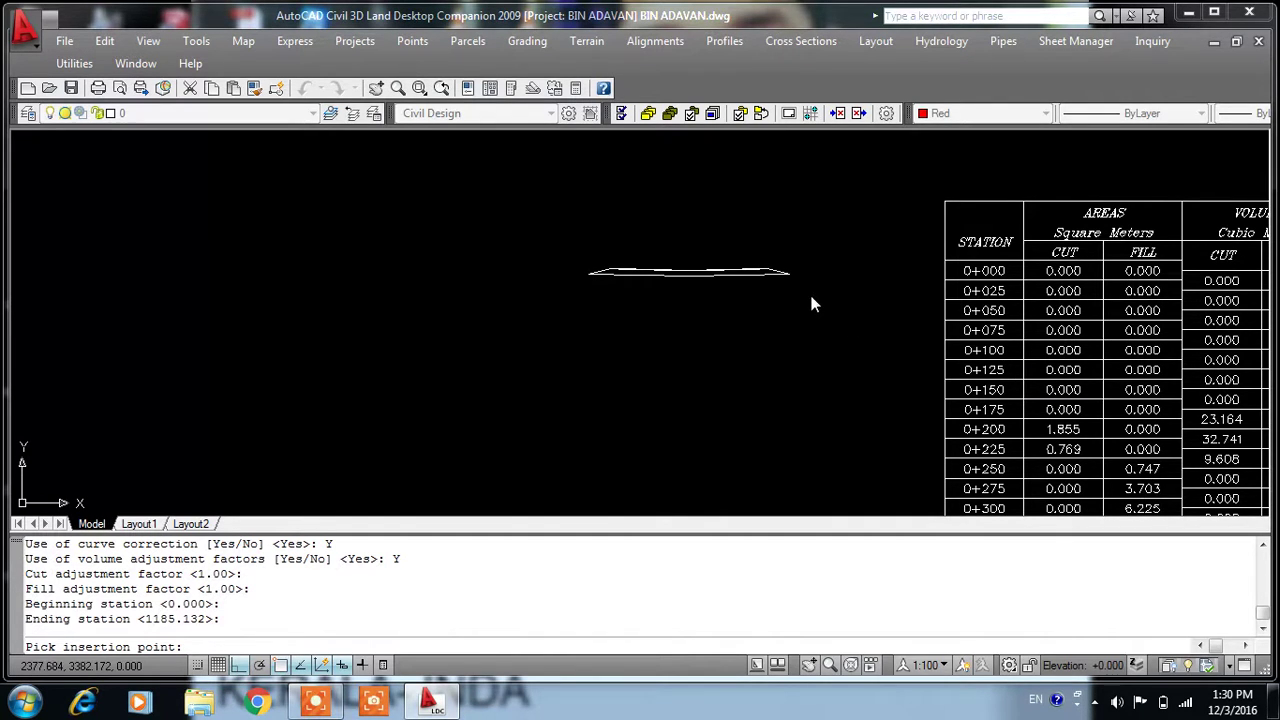
scroll(814, 280, "down", 3)
scroll(805, 288, "down", 1)
scroll(905, 433, "up", 4)
scroll(903, 440, "up", 3)
scroll(894, 451, "down", 1)
scroll(757, 400, "down", 4)
scroll(757, 263, "up", 3)
scroll(757, 263, "up", 1)
scroll(750, 240, "down", 4)
scroll(745, 220, "up", 3)
scroll(741, 200, "down", 3)
scroll(741, 200, "up", 4)
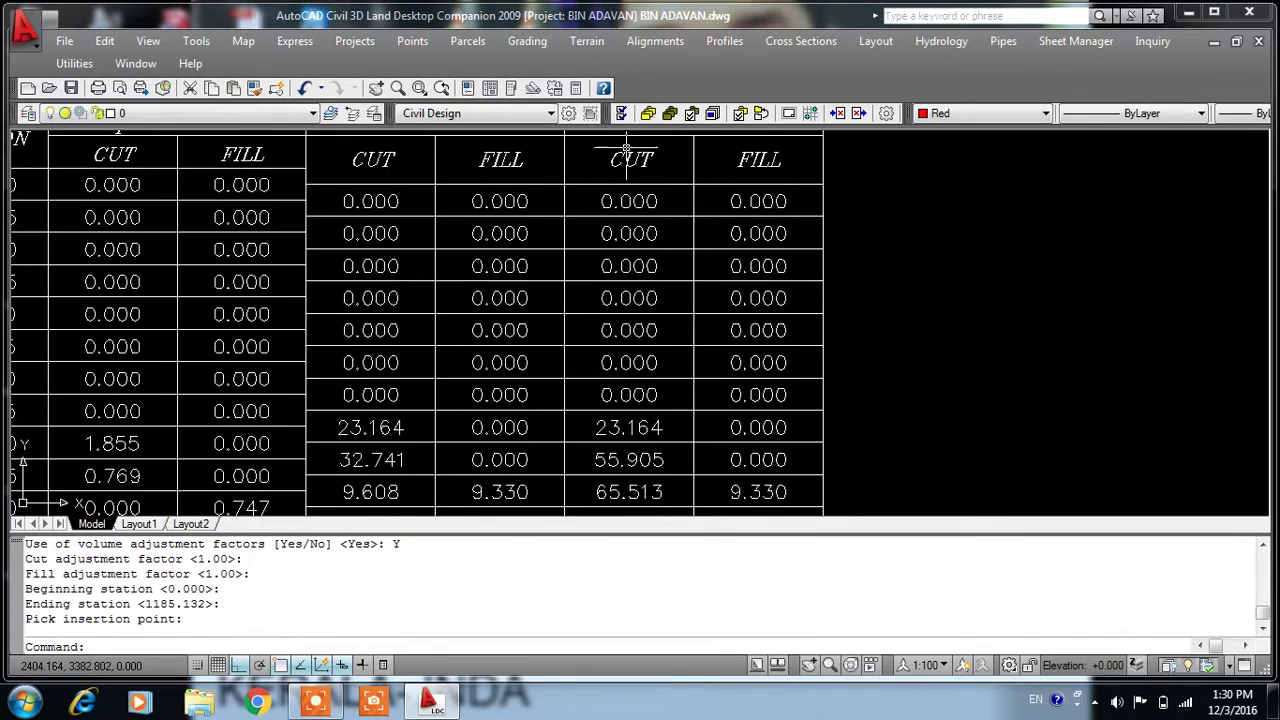
scroll(627, 150, "down", 4)
scroll(571, 180, "down", 1)
scroll(749, 443, "up", 3)
scroll(696, 410, "up", 2)
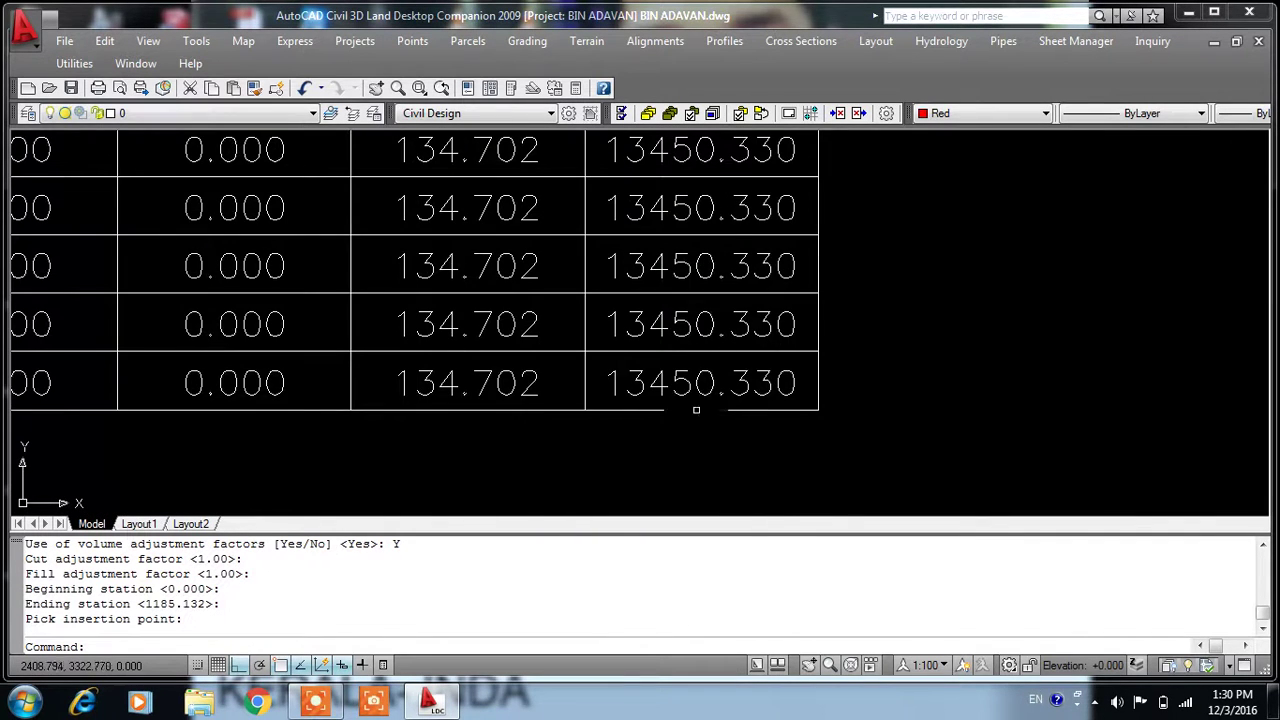
scroll(642, 430, "down", 4)
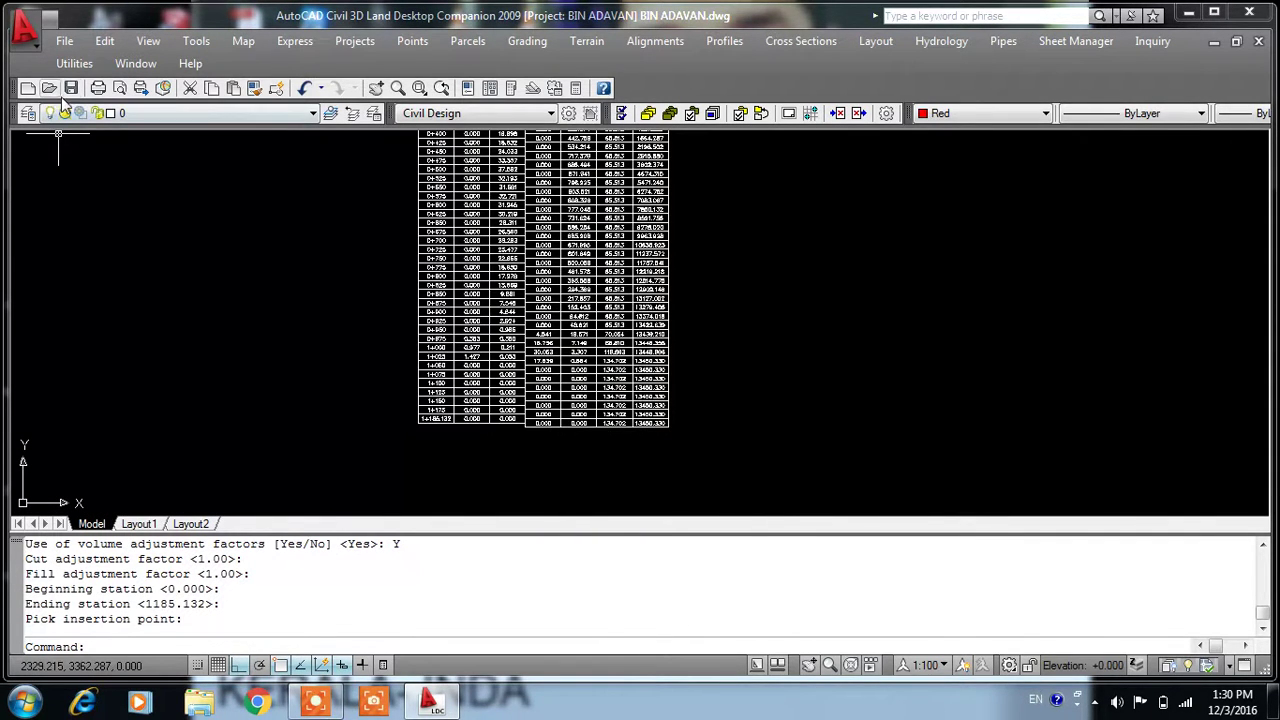
mouse_move(316, 701)
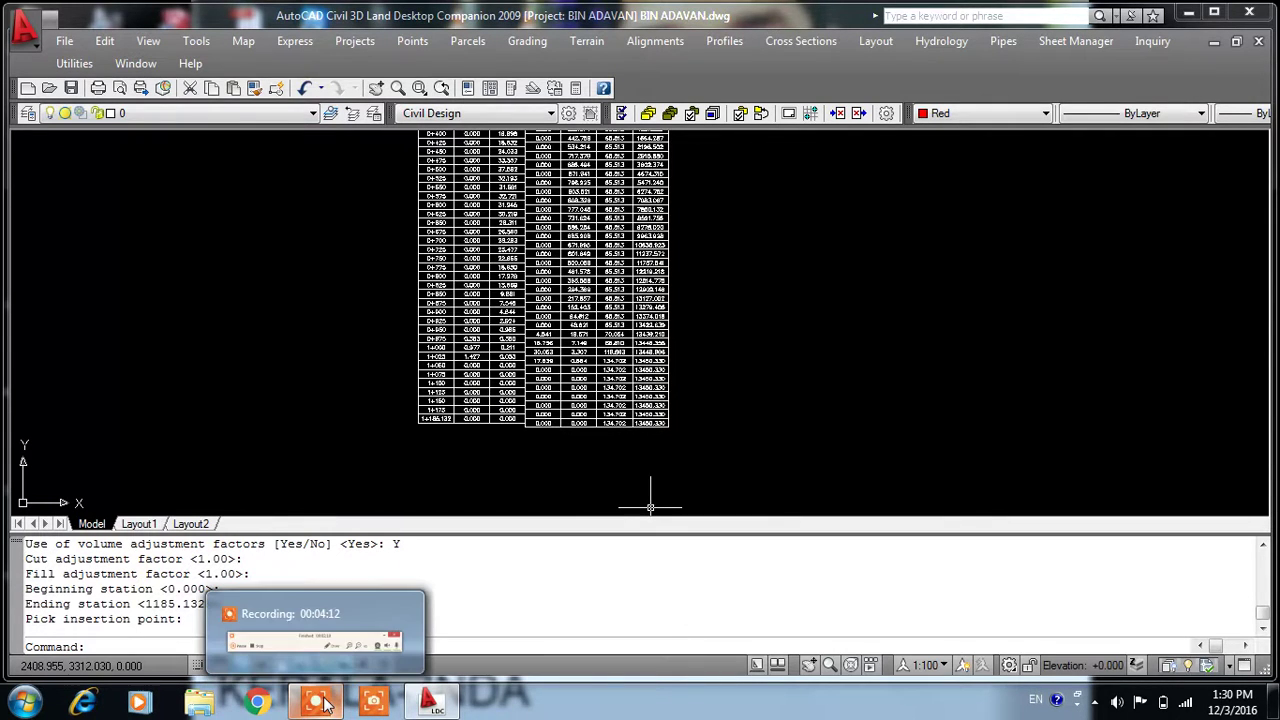
left_click(1095, 703)
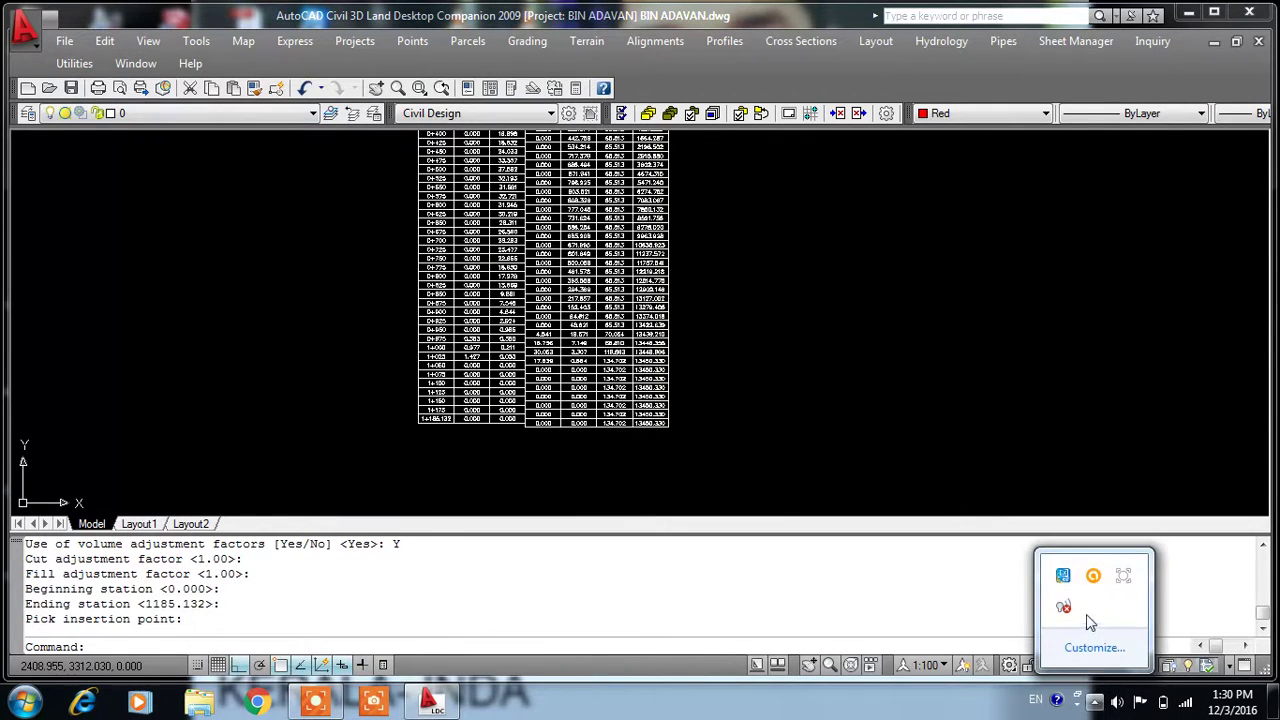